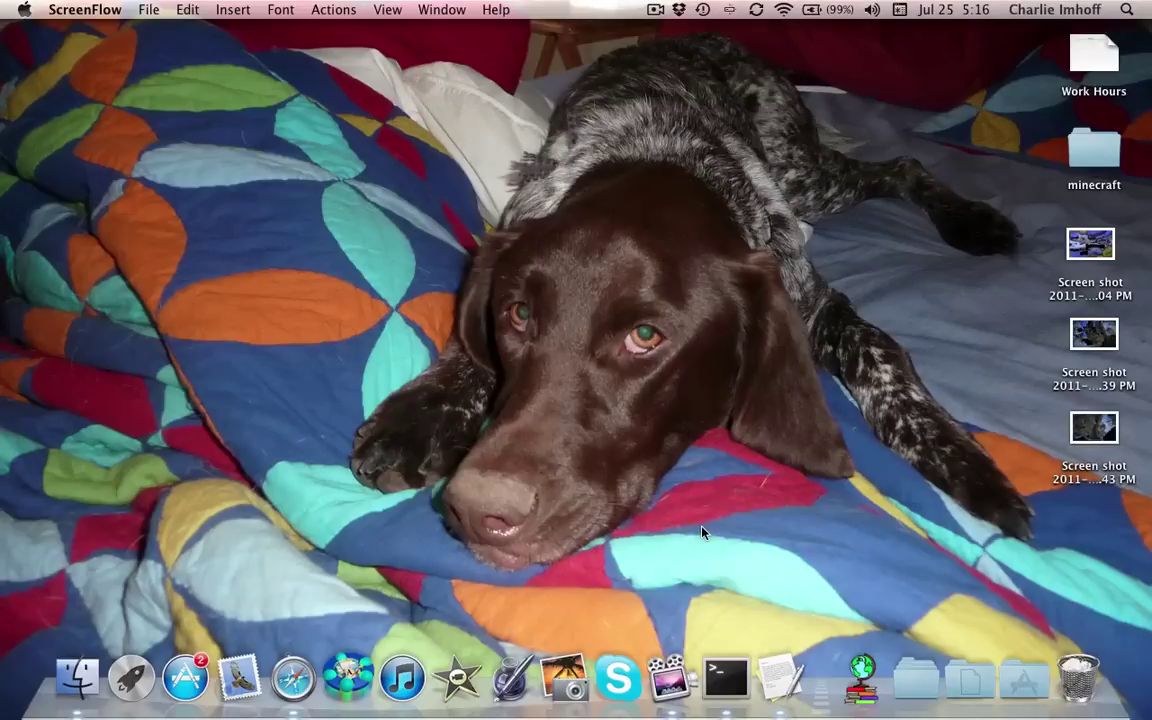
pyautogui.press('F4')
pyautogui.press('F4')
pyautogui.press('F4')
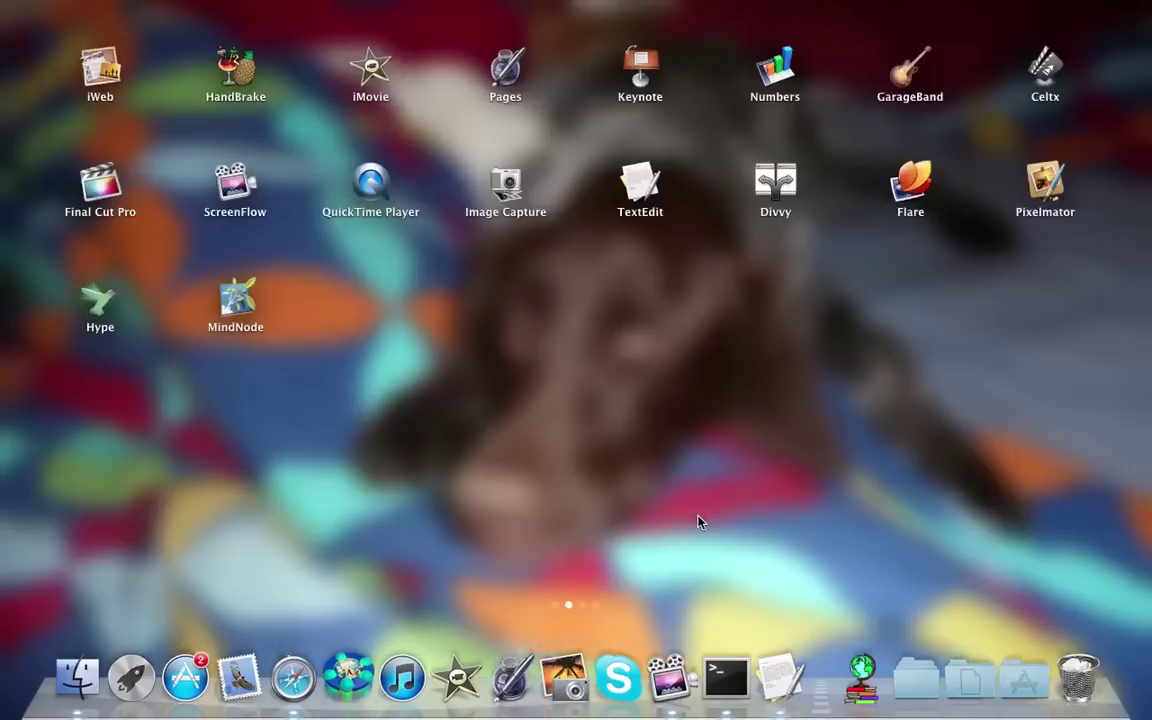
pyautogui.press('F4')
pyautogui.press('F3')
pyautogui.press('F3')
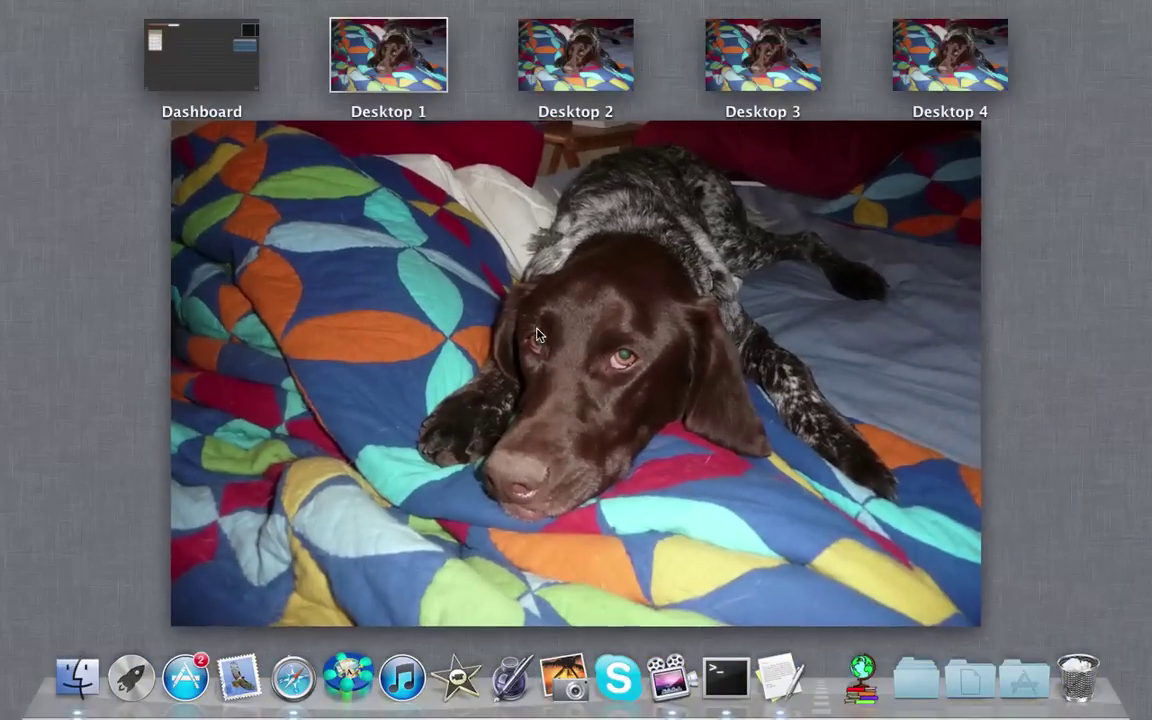
# Switch to TextEdit, write chflags nohidden ~/Library in a blank document and select that line
pyautogui.click(780, 678)
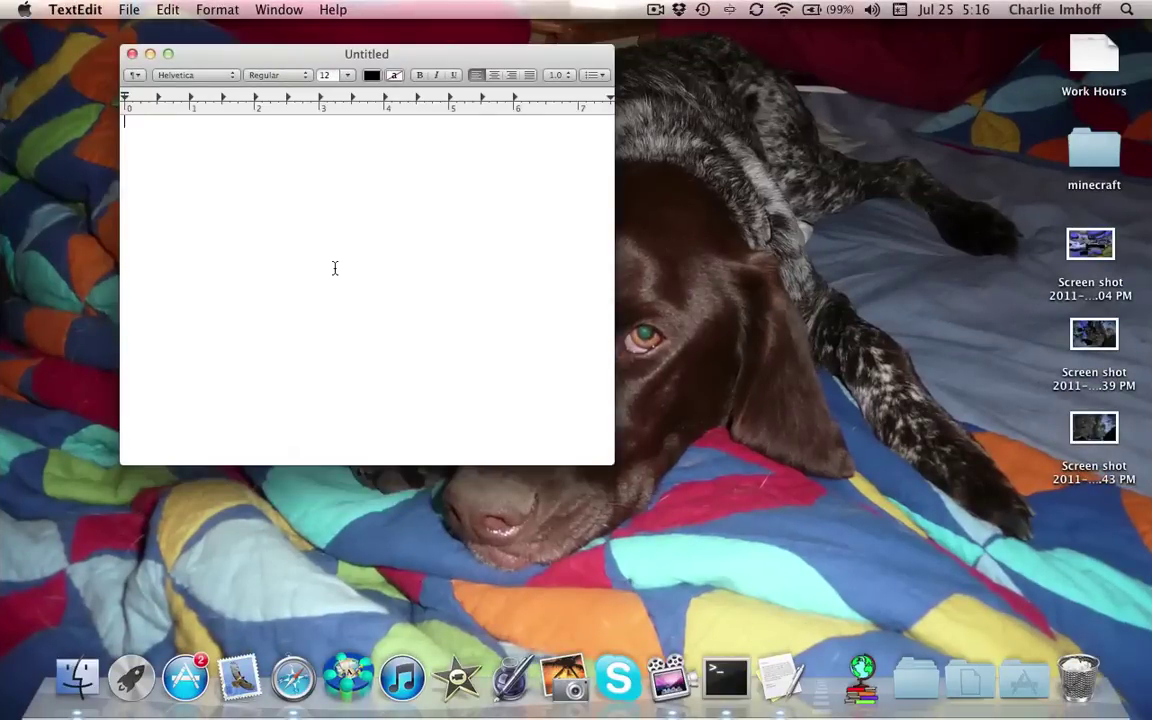
pyautogui.write('chflags nohidden ~/Library')
pyautogui.moveTo(326, 55); pyautogui.dragTo(311, 45)
pyautogui.moveTo(286, 110); pyautogui.dragTo(31, 103)
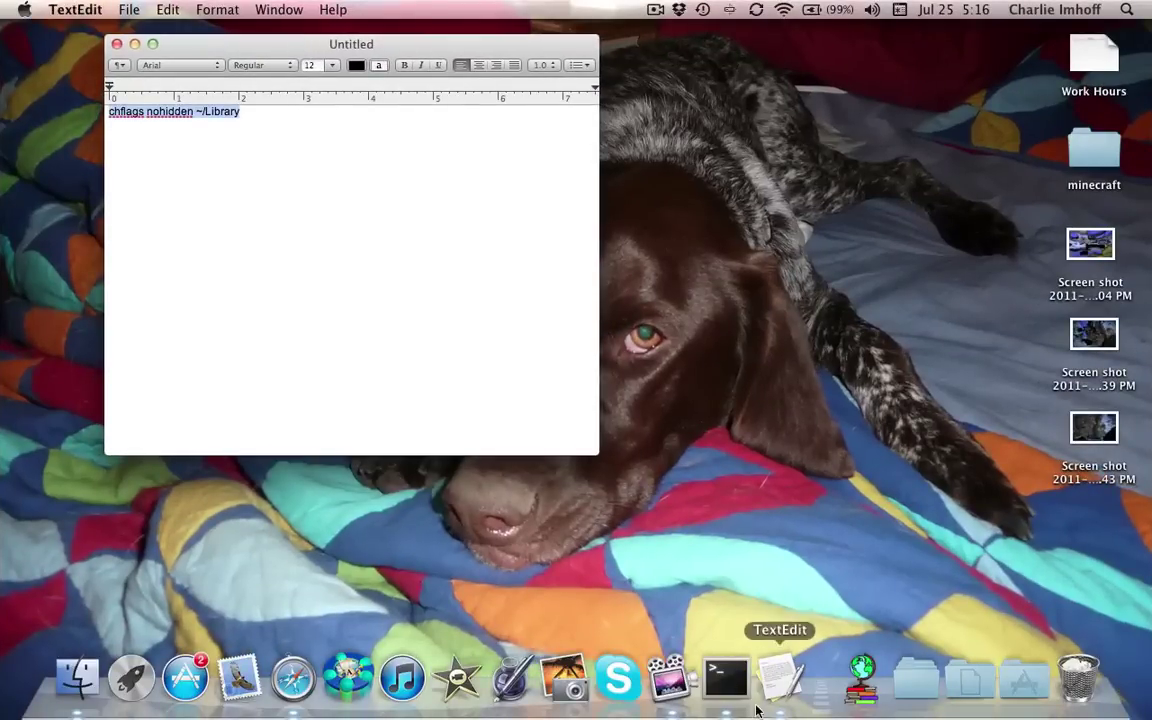
# Bring up Terminal, locate the Library folder in the home folder in Finder, and close the Finder window
pyautogui.click(727, 676)
pyautogui.click(80, 680)
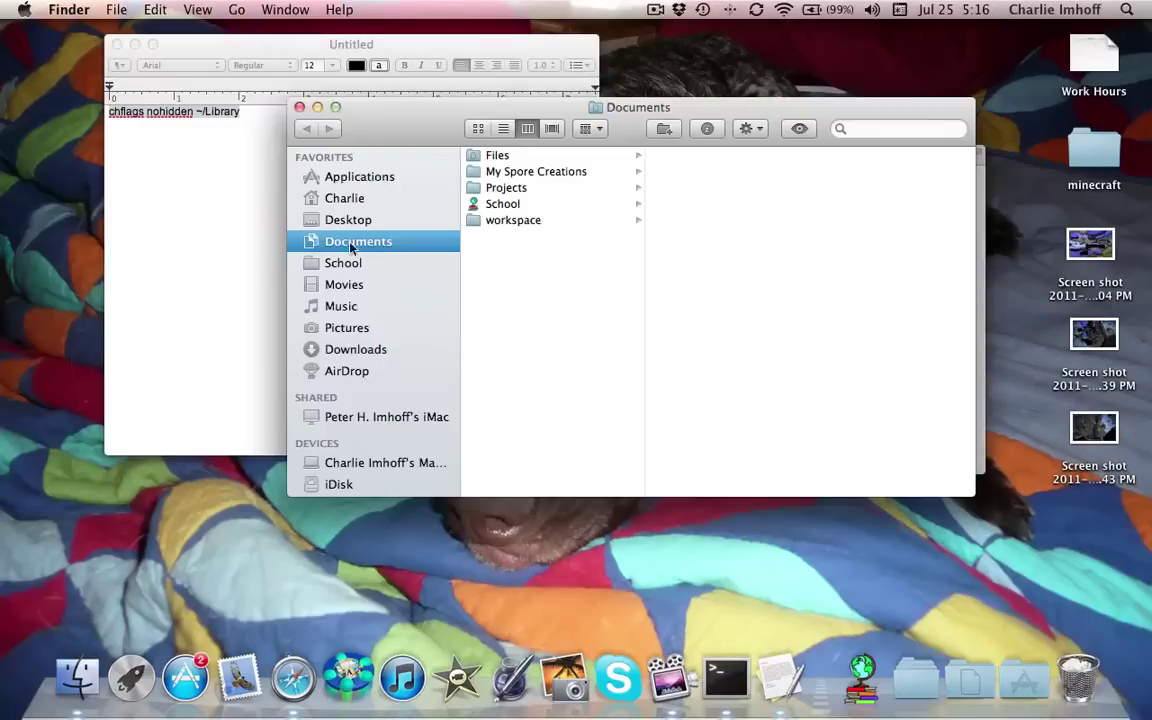
pyautogui.click(350, 199)
pyautogui.click(522, 240)
pyautogui.click(561, 360)
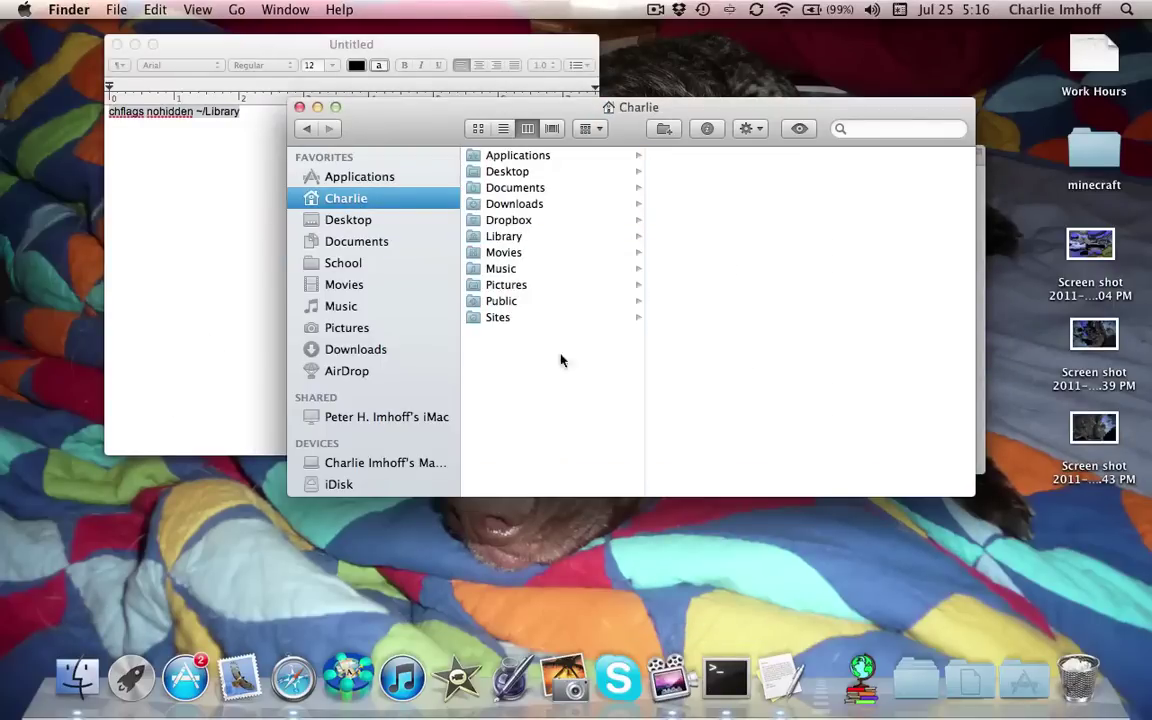
pyautogui.click(492, 238)
pyautogui.click(491, 367)
pyautogui.click(495, 238)
pyautogui.click(500, 376)
pyautogui.click(299, 107)
# Put away the Terminal window and minimize the unsaved TextEdit document without saving it
pyautogui.click(290, 216)
pyautogui.click(705, 270)
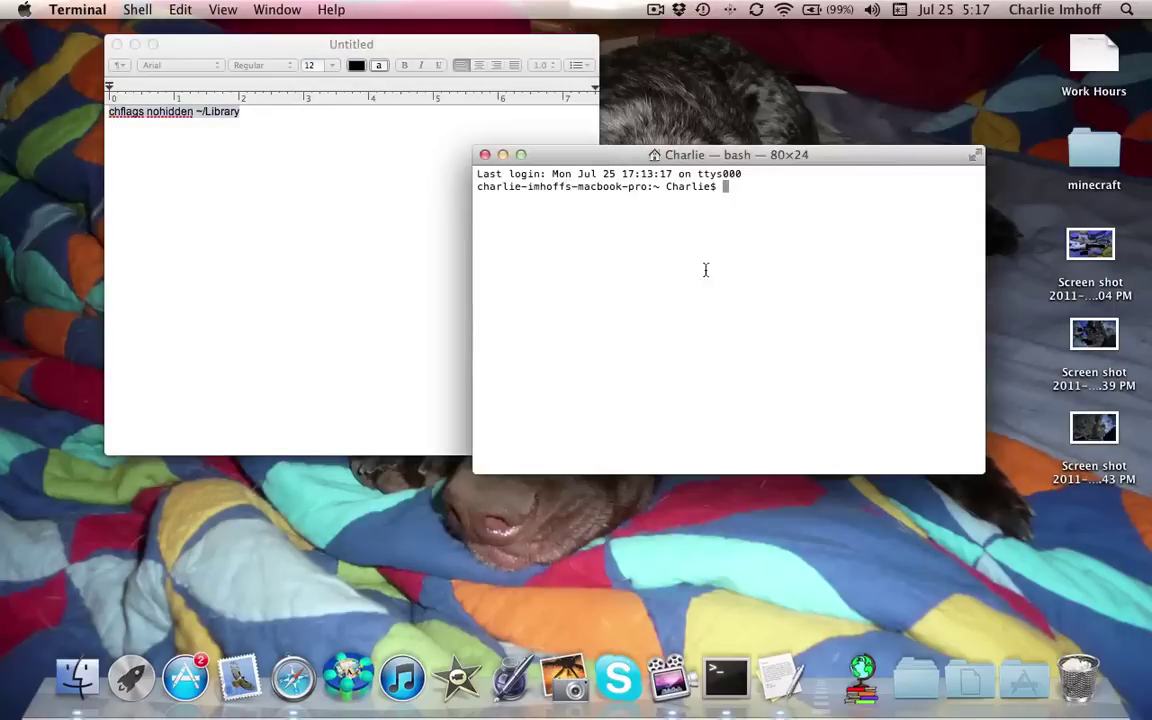
pyautogui.click(503, 156)
pyautogui.click(116, 44)
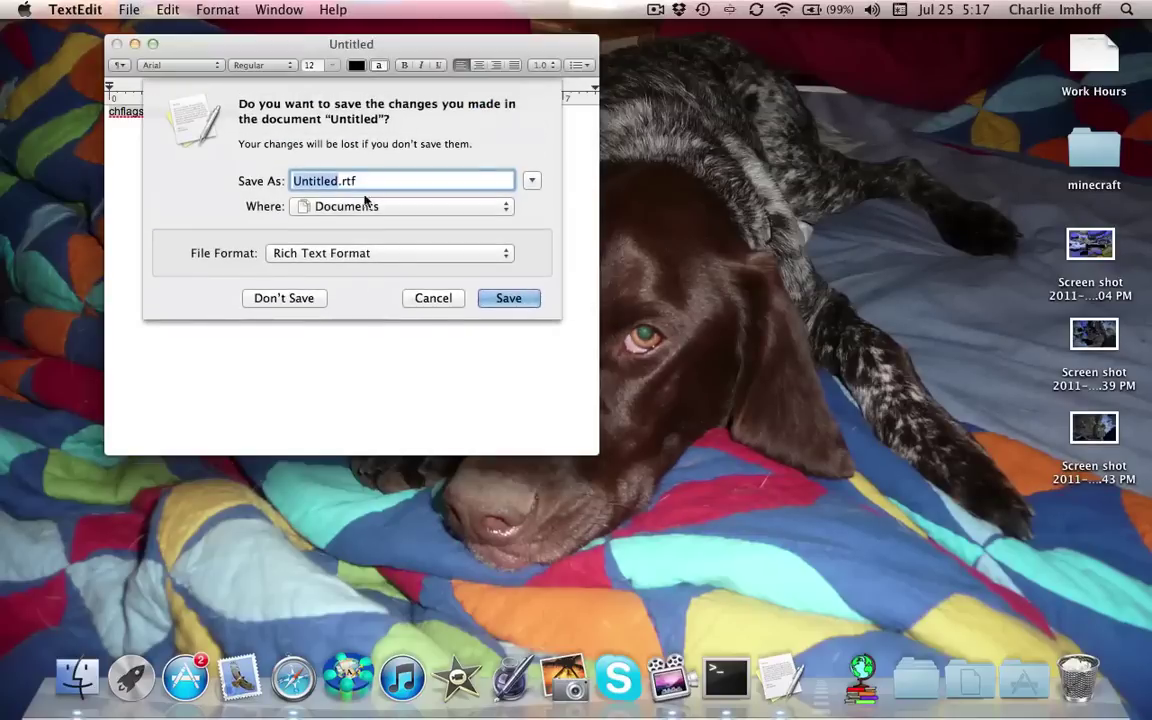
pyautogui.click(430, 298)
pyautogui.click(134, 44)
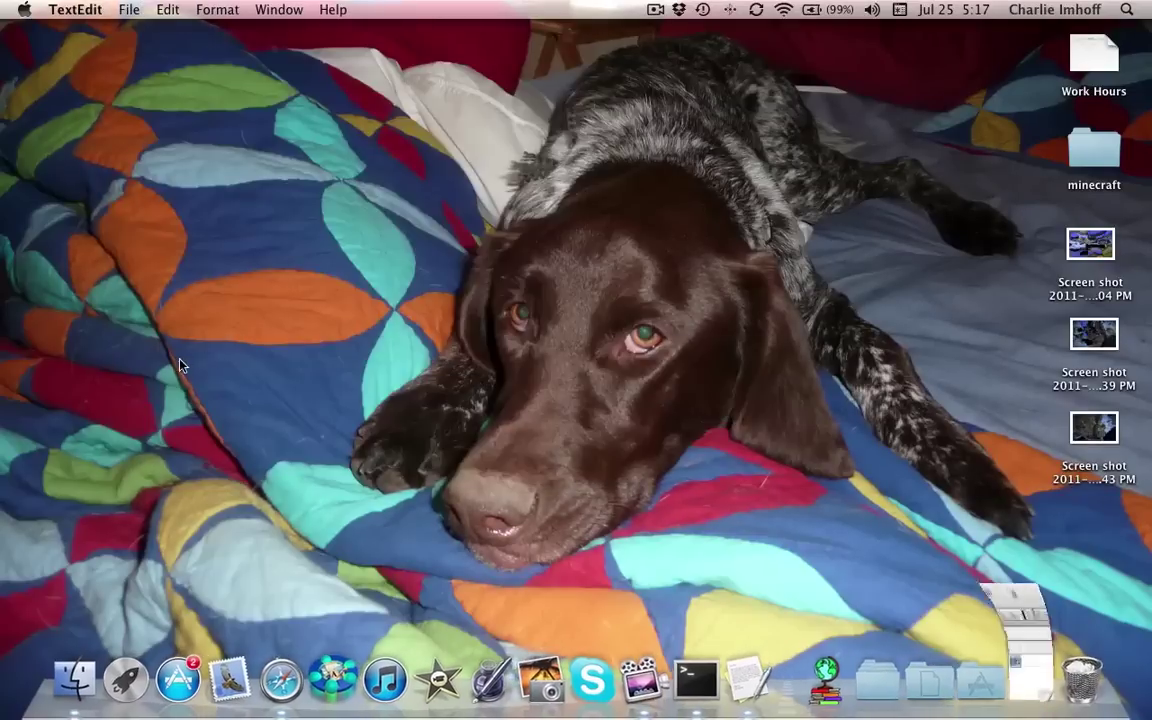
# Switch to Finder, browse from the home folder to Library/Application Support/minecraft/bin and select minecraft.jar
pyautogui.click(73, 680)
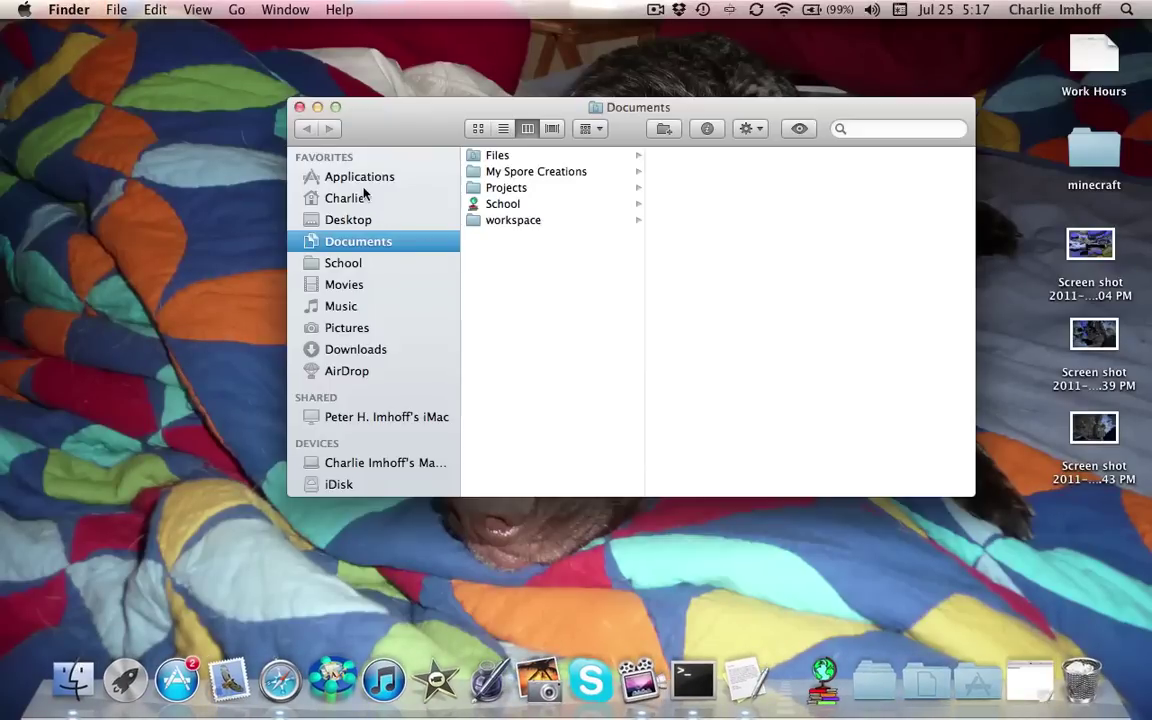
pyautogui.click(365, 197)
pyautogui.click(517, 235)
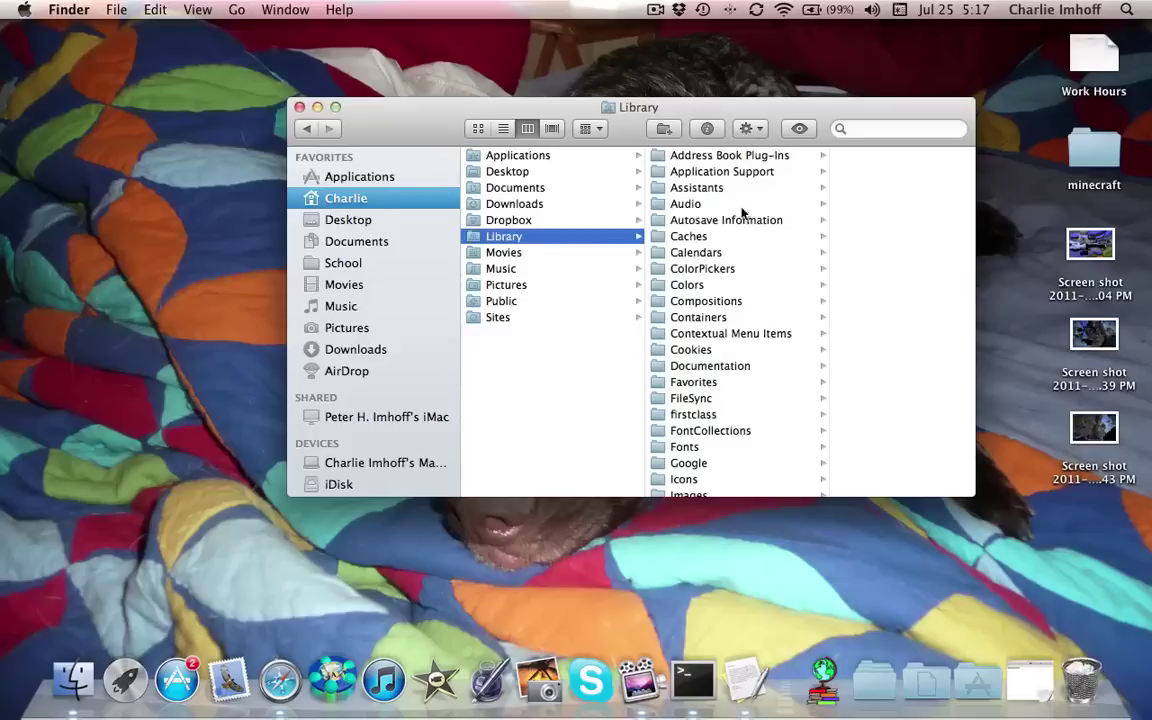
pyautogui.click(733, 174)
pyautogui.scroll(-10, 823, 311)
pyautogui.scroll(3, 823, 312)
pyautogui.scroll(3, 823, 311)
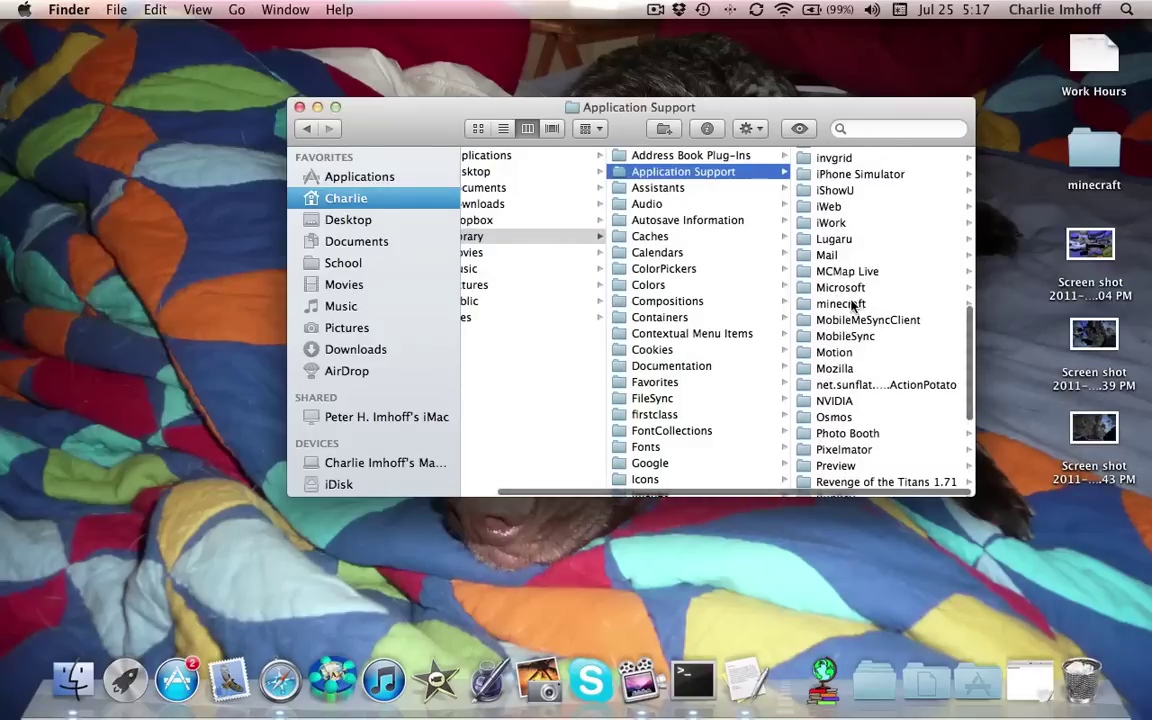
pyautogui.click(845, 303)
pyautogui.click(824, 157)
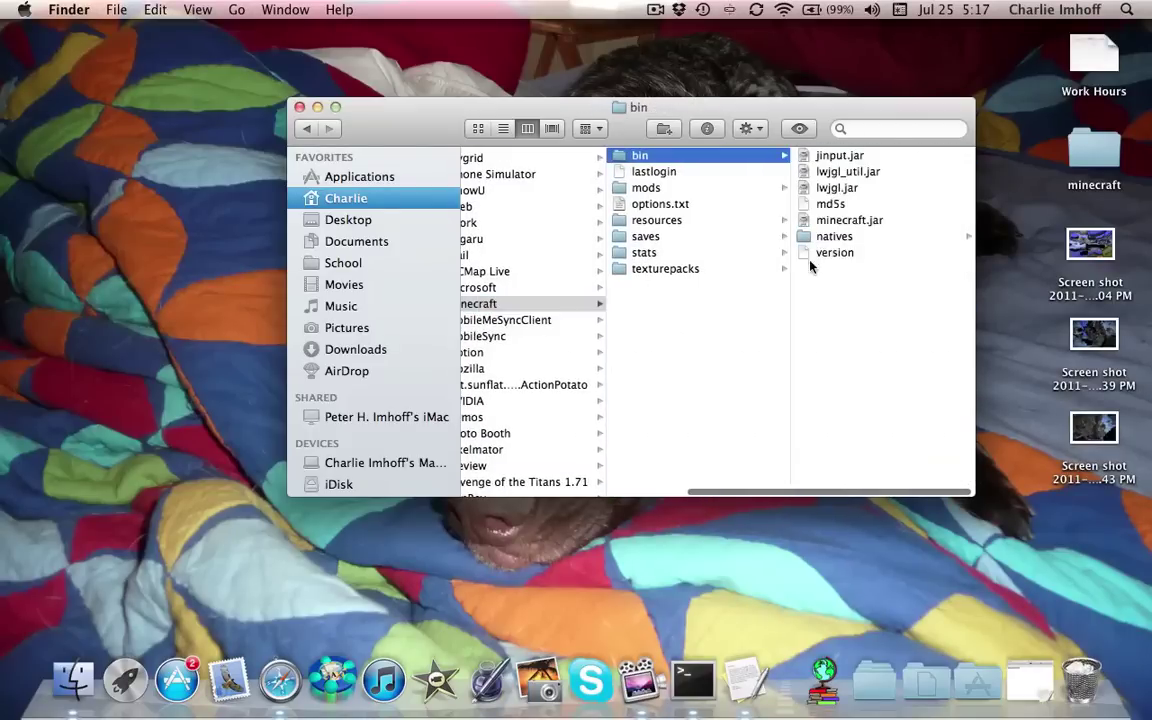
pyautogui.click(830, 219)
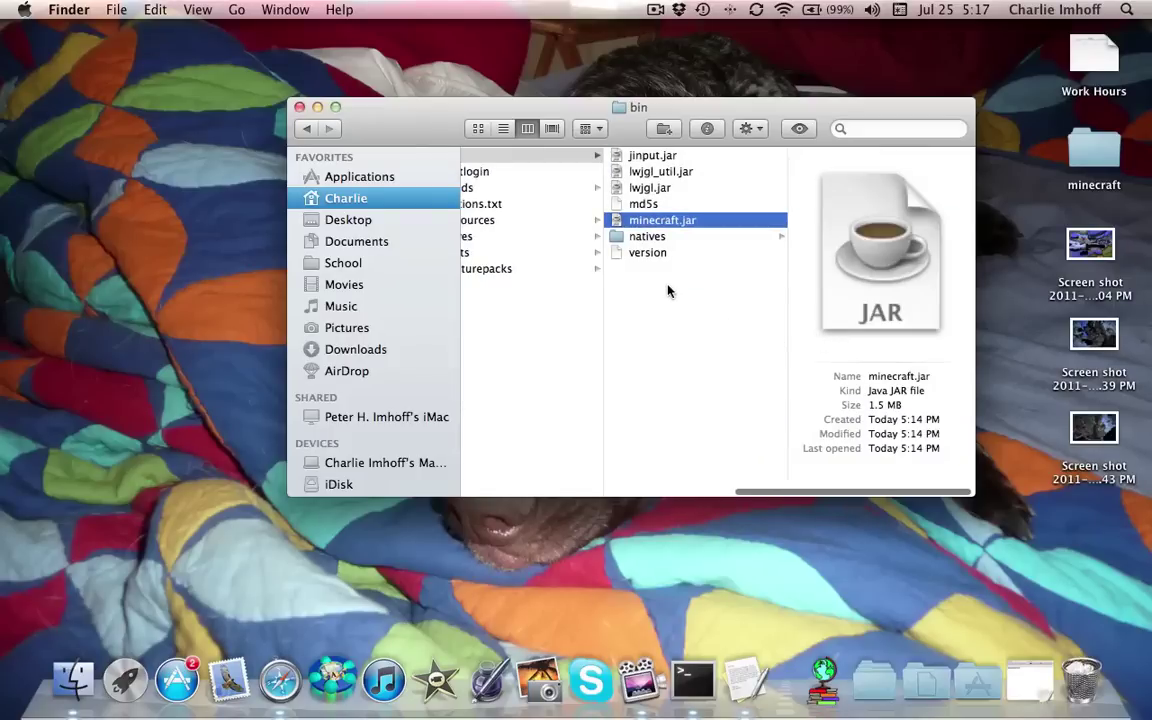
pyautogui.rightClick(645, 219)
pyautogui.click(629, 351)
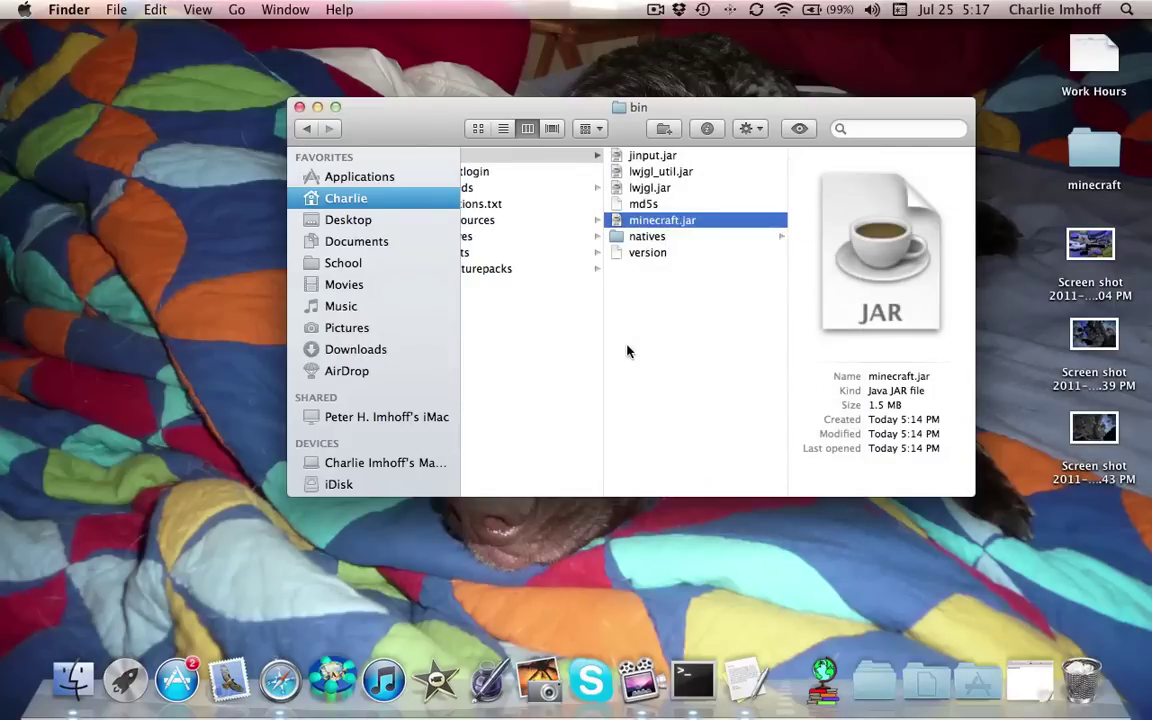
pyautogui.rightClick(642, 224)
pyautogui.moveTo(670, 246)
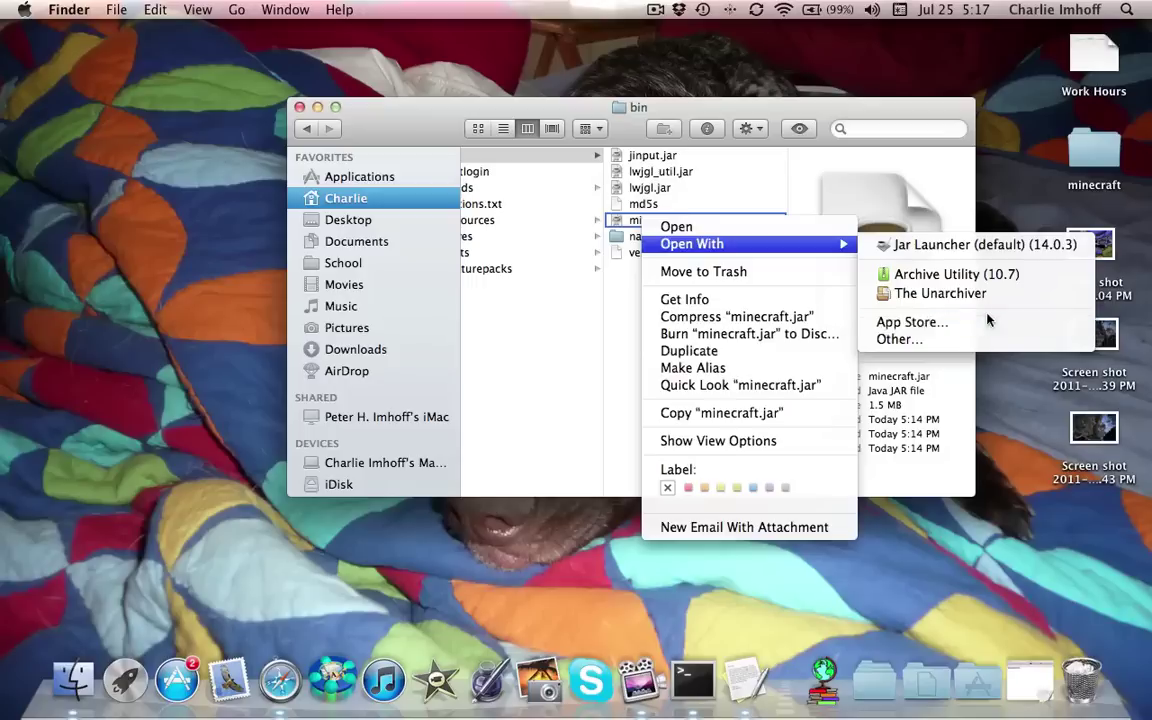
pyautogui.click(623, 298)
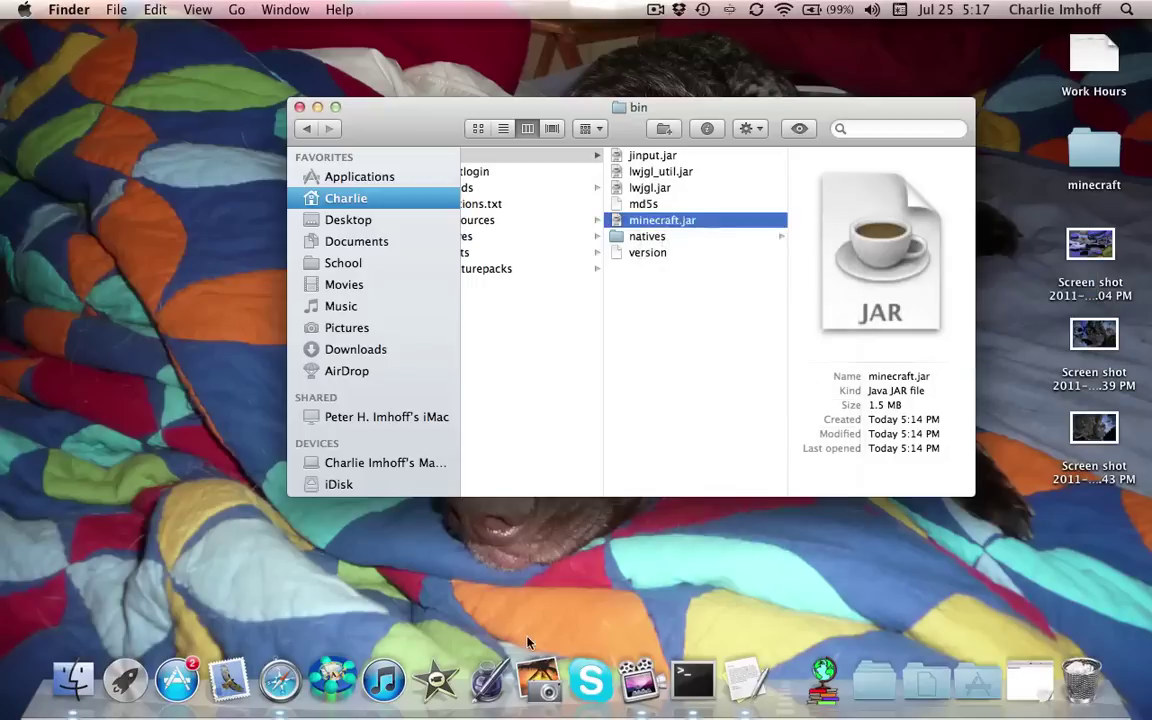
# Extract minecraft.jar with The Unarchiver and view the contents of the extracted minecraft folder
pyautogui.rightClick(652, 220)
pyautogui.moveTo(703, 250)
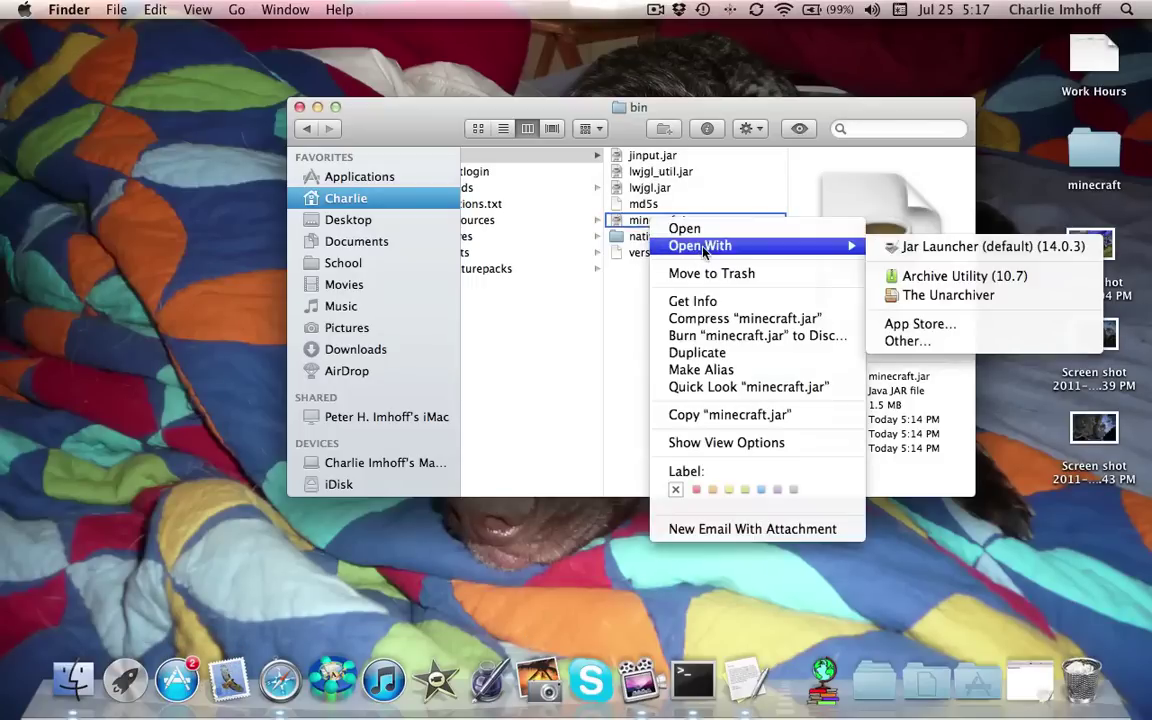
pyautogui.click(959, 297)
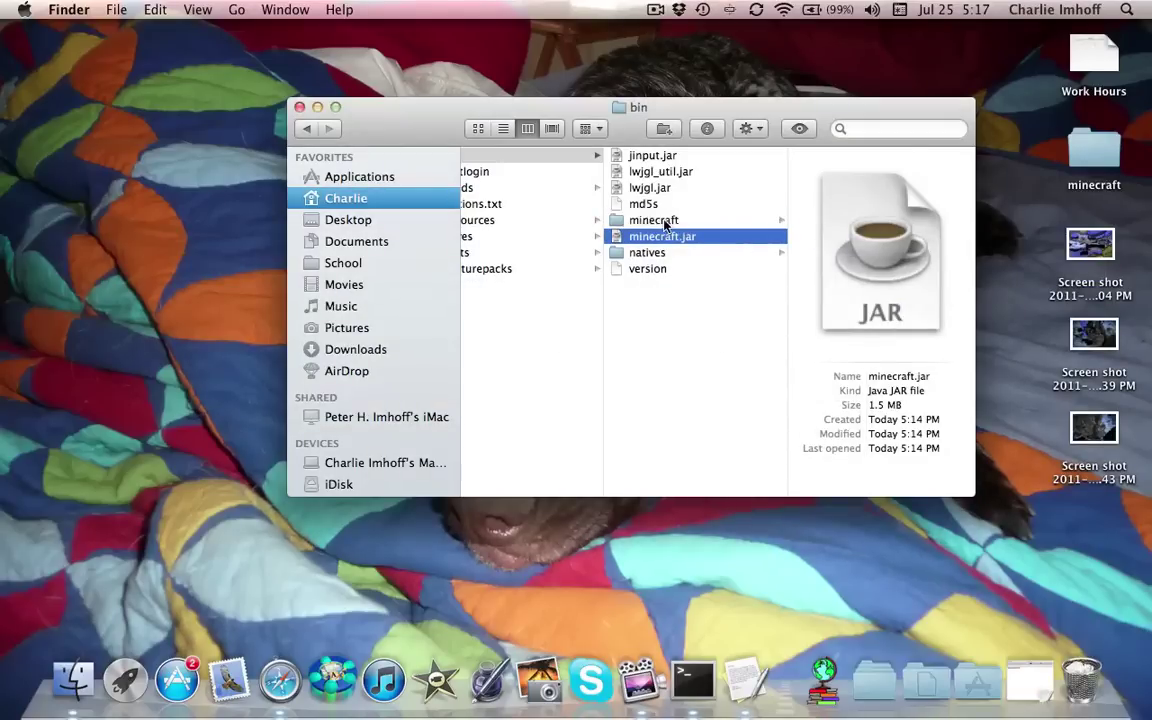
pyautogui.click(672, 222)
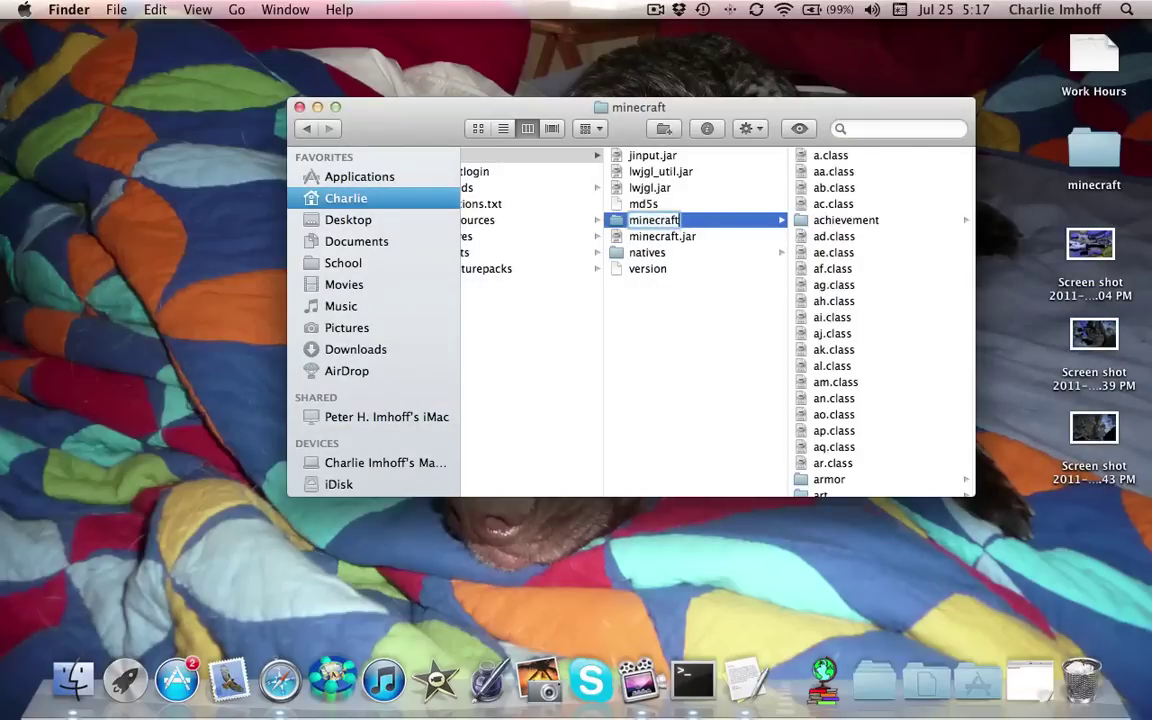
pyautogui.click(689, 329)
# Move the original minecraft.jar file to the Trash and rename the extracted folder as minecraft.jar, accepting the added extension
pyautogui.click(678, 238)
pyautogui.moveTo(1062, 614); pyautogui.dragTo(1080, 680)
pyautogui.click(699, 220)
pyautogui.press('Return')
pyautogui.press('Right')
pyautogui.write('.jar')
pyautogui.press('Return')
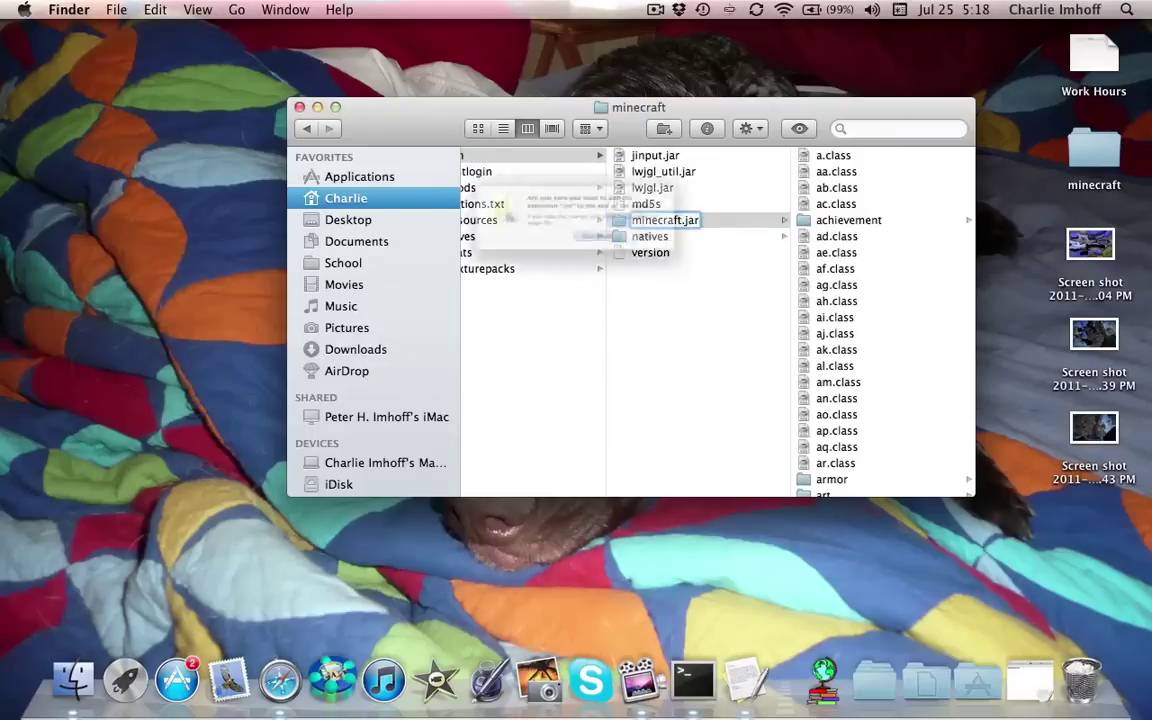
pyautogui.press('Return')
# Launch Minecraft from the GAMES folder in Applications and log in with the remembered account
pyautogui.click(983, 694)
pyautogui.click(694, 226)
pyautogui.click(700, 220)
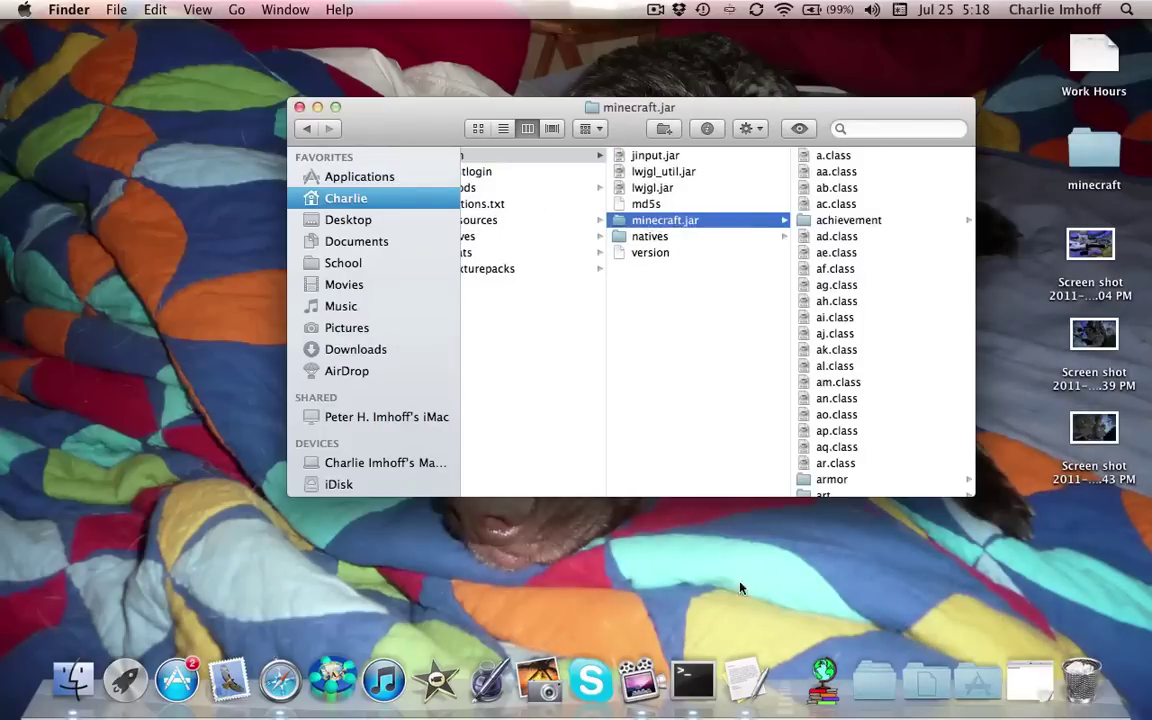
pyautogui.click(674, 342)
pyautogui.click(980, 682)
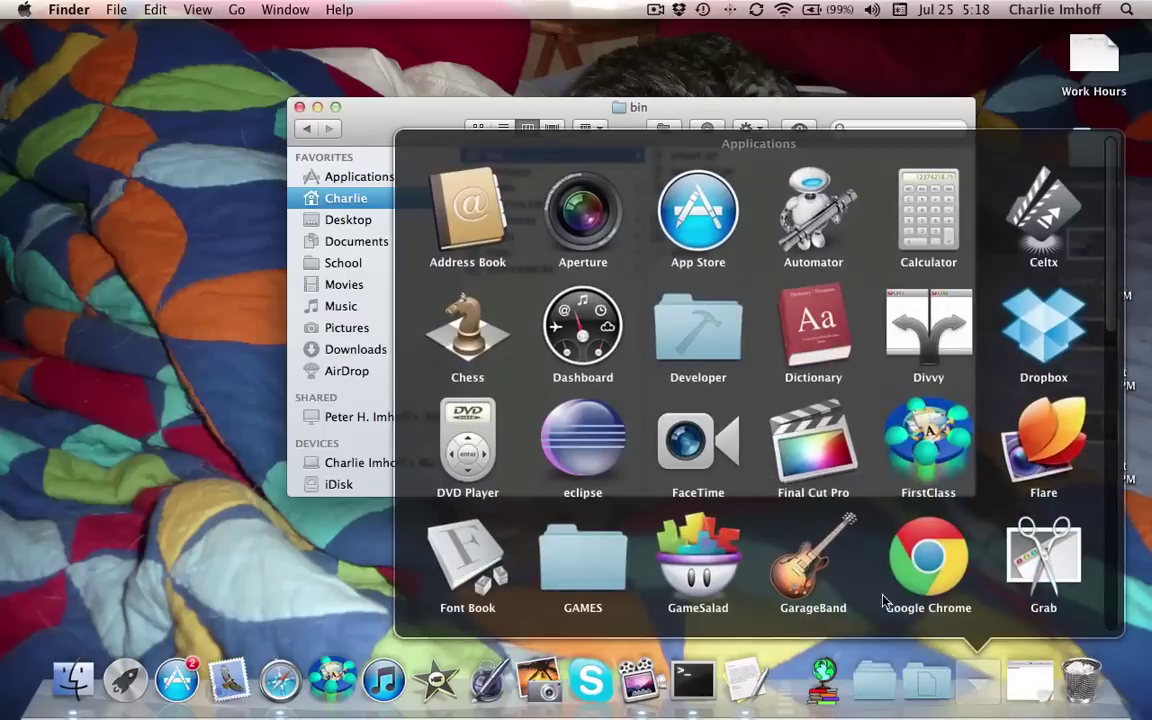
pyautogui.click(588, 565)
pyautogui.click(930, 440)
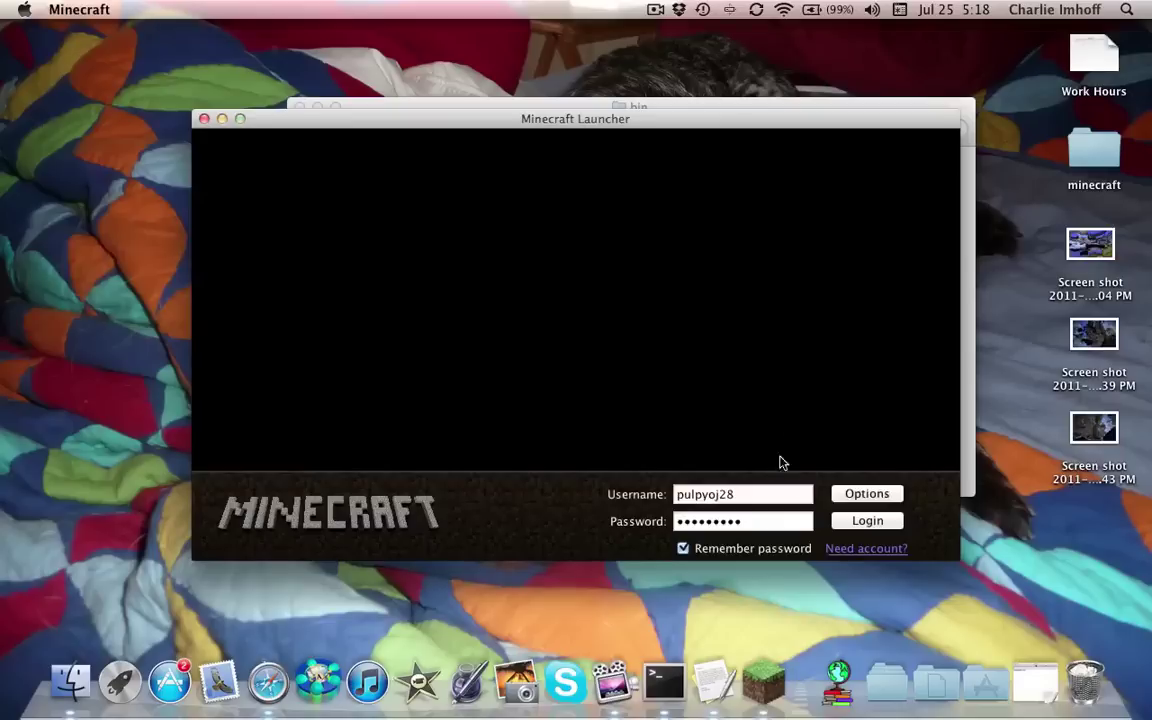
pyautogui.click(868, 521)
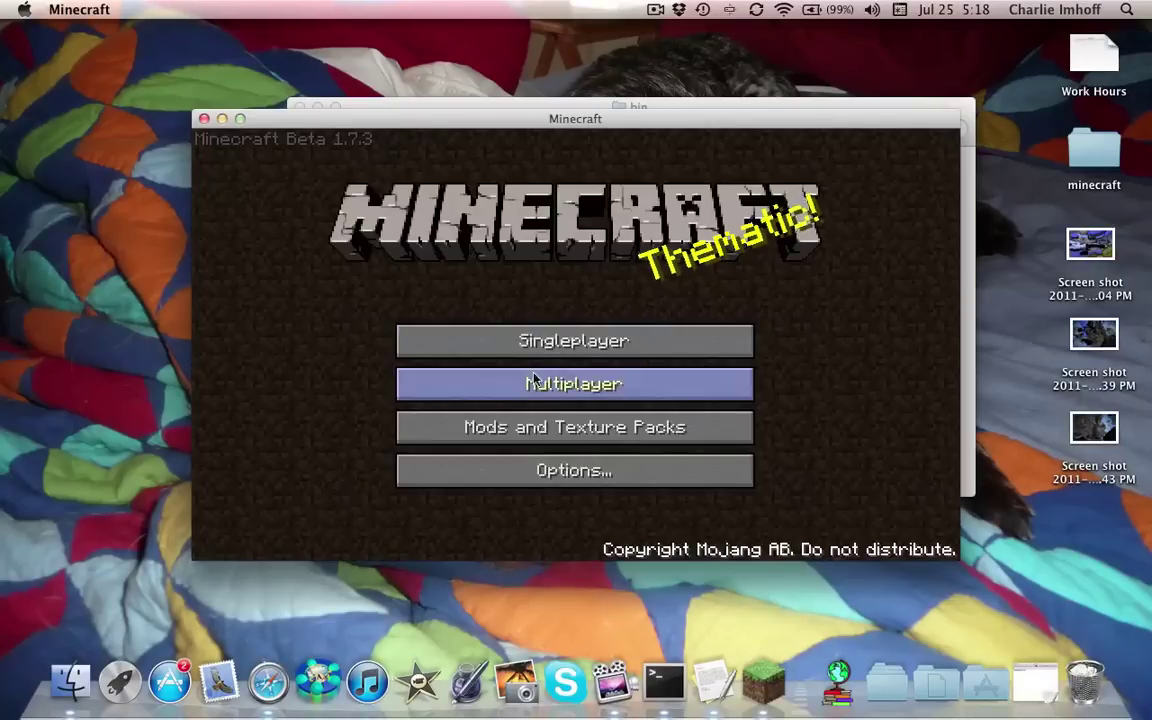
# Pick the Caves world in the Singleplayer world list and close Minecraft
pyautogui.click(520, 340)
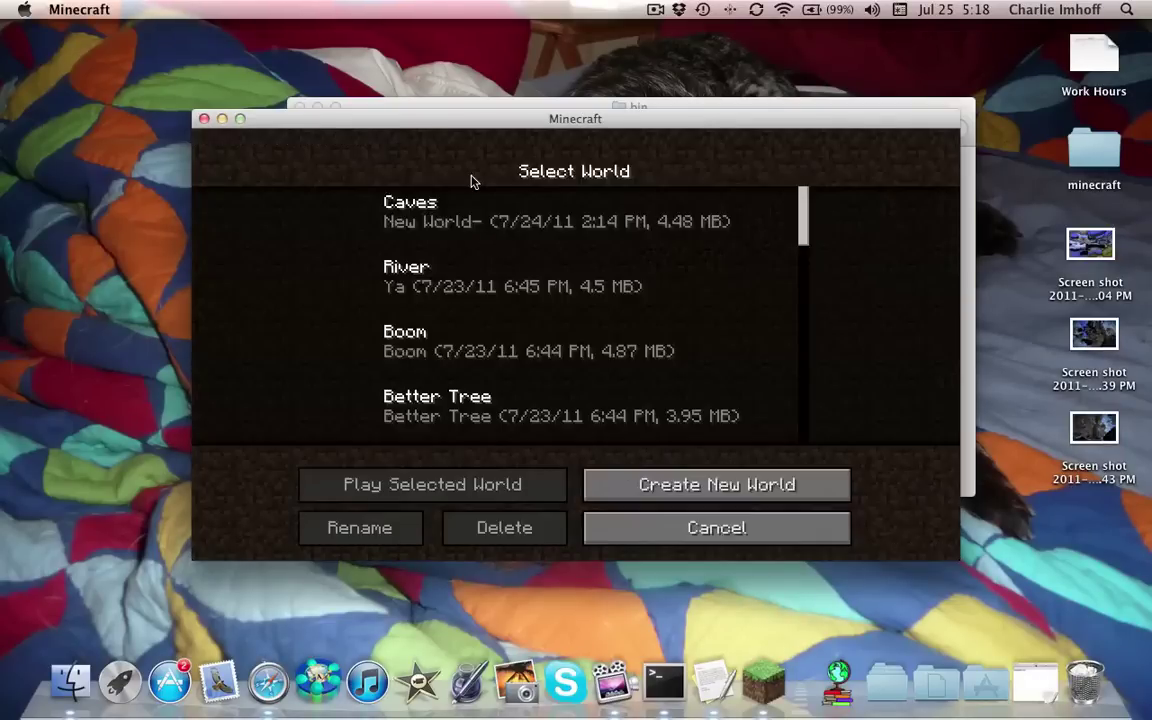
pyautogui.click(520, 222)
pyautogui.click(204, 119)
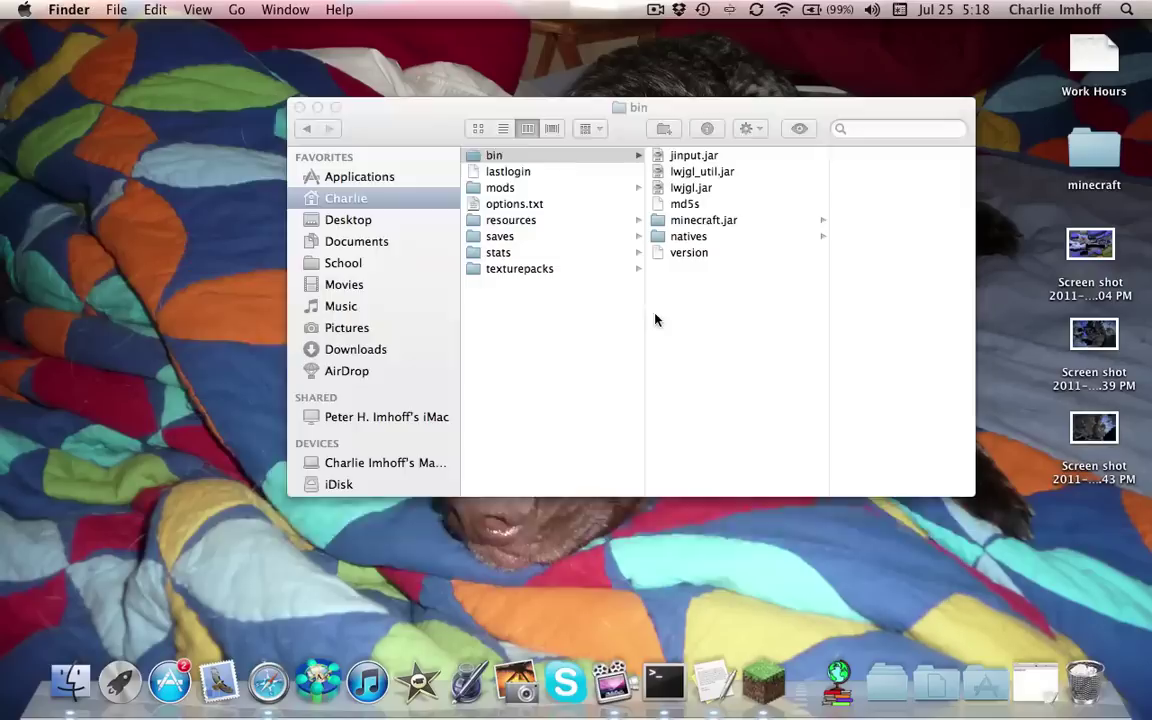
# Find the META-INF folder inside the minecraft.jar folder and select it to view its contents
pyautogui.hscroll(-3, 743, 292)
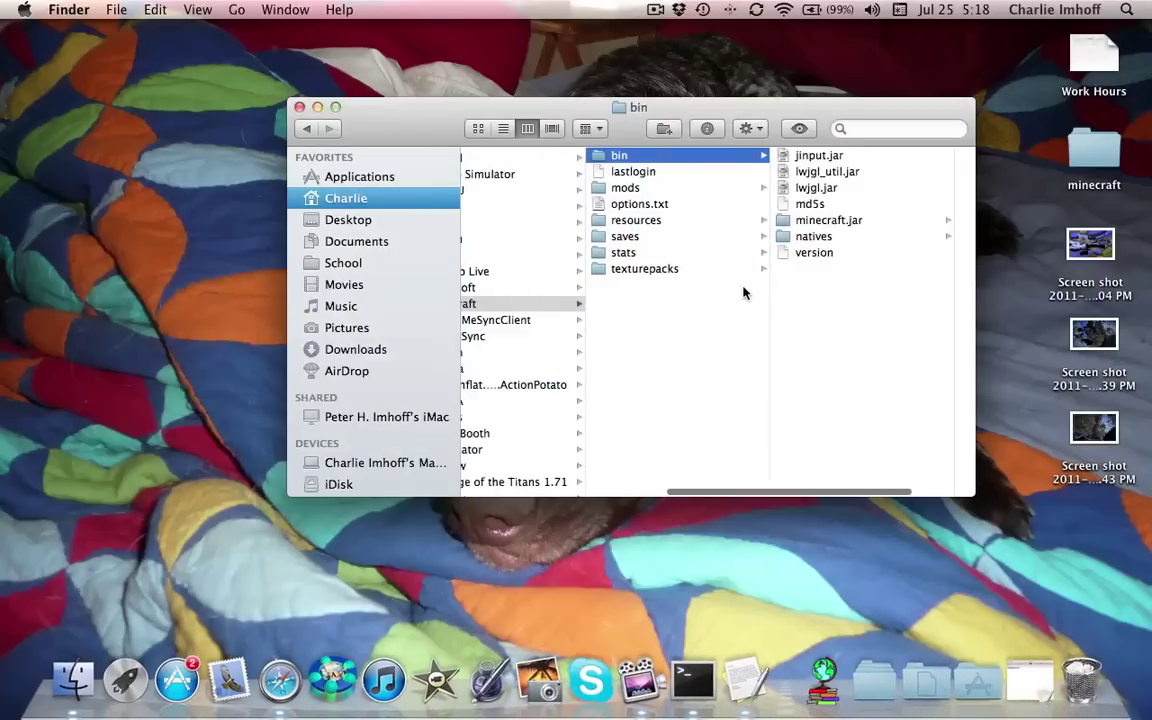
pyautogui.hscroll(3, 743, 292)
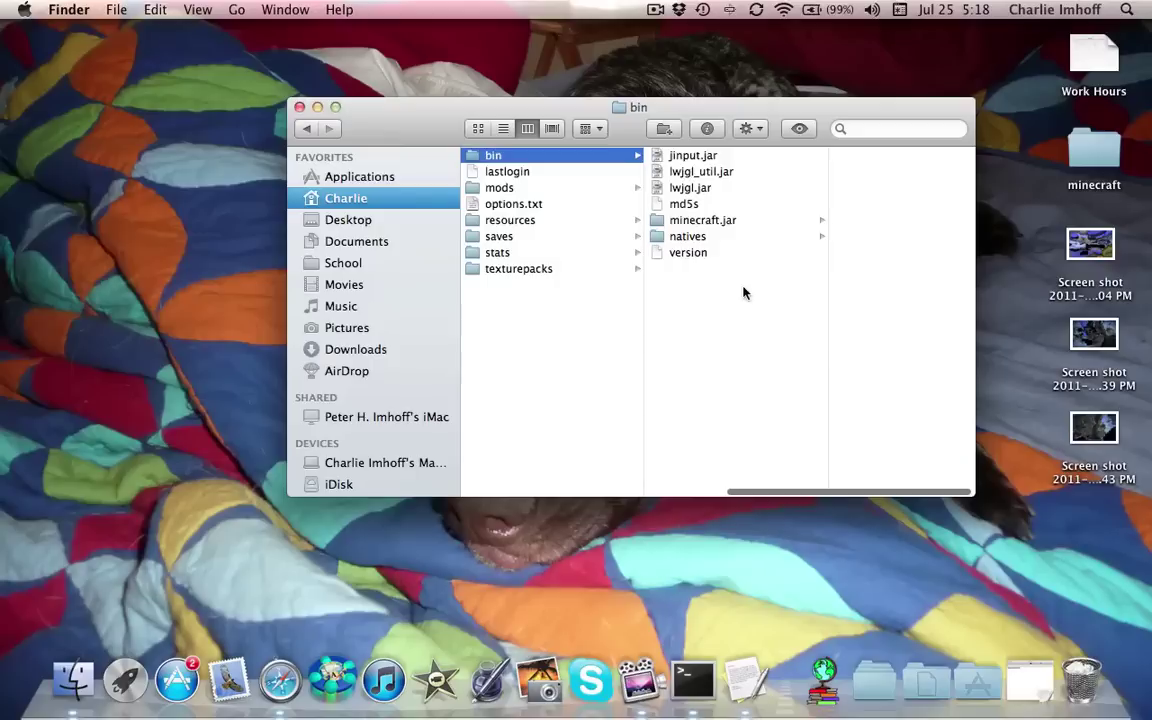
pyautogui.click(689, 223)
pyautogui.scroll(-5, 853, 355)
pyautogui.scroll(-15, 853, 355)
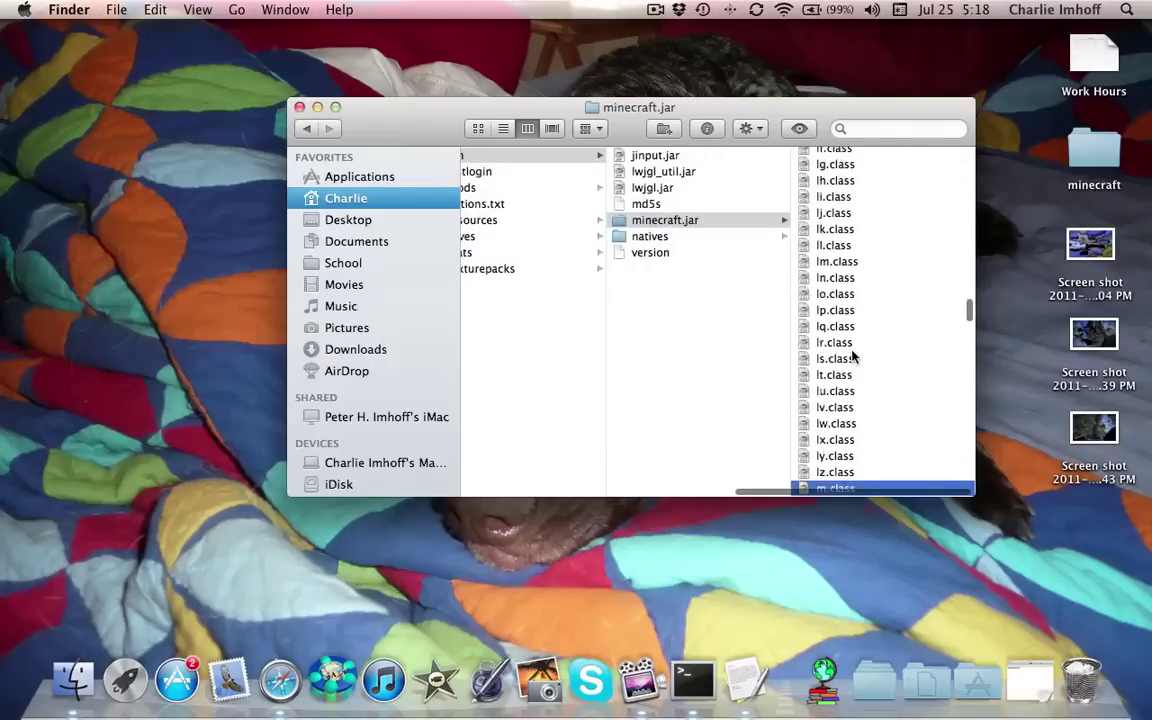
pyautogui.press('Down')
pyautogui.press('Down')
pyautogui.press('Down')
pyautogui.press('Down')
pyautogui.press('Down')
pyautogui.press('Down')
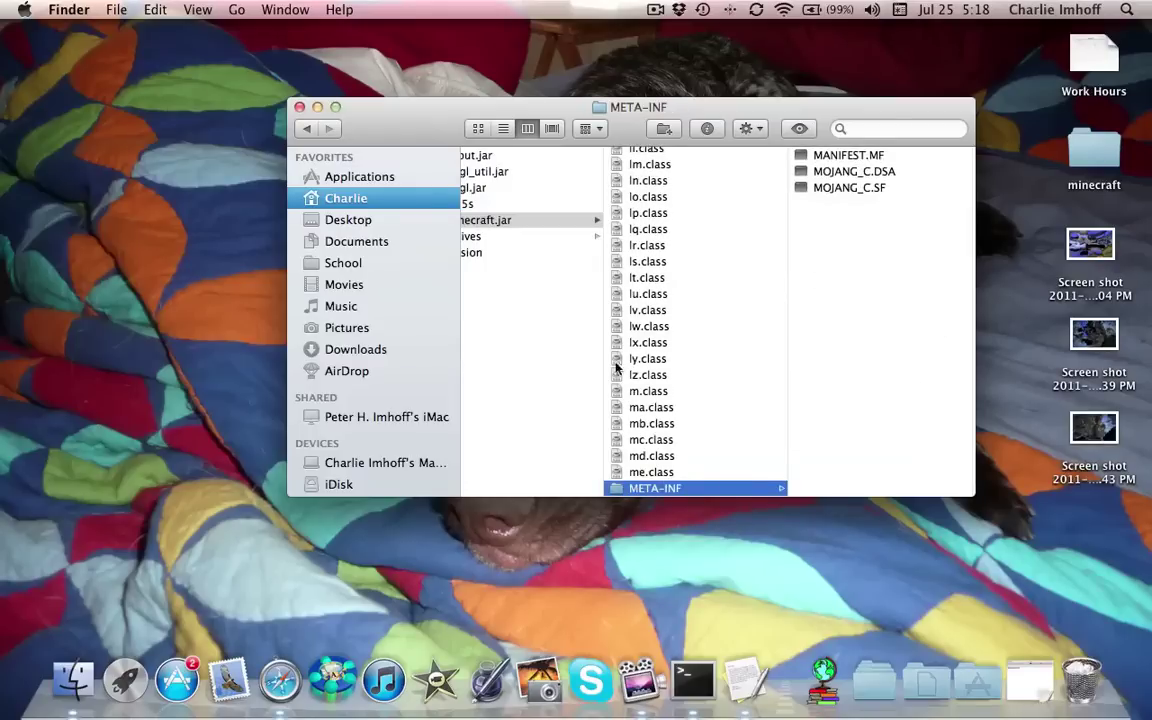
# Go back to the minecraft.jar folder in bin, reselect it and reposition the Finder window
pyautogui.scroll(20, 720, 378)
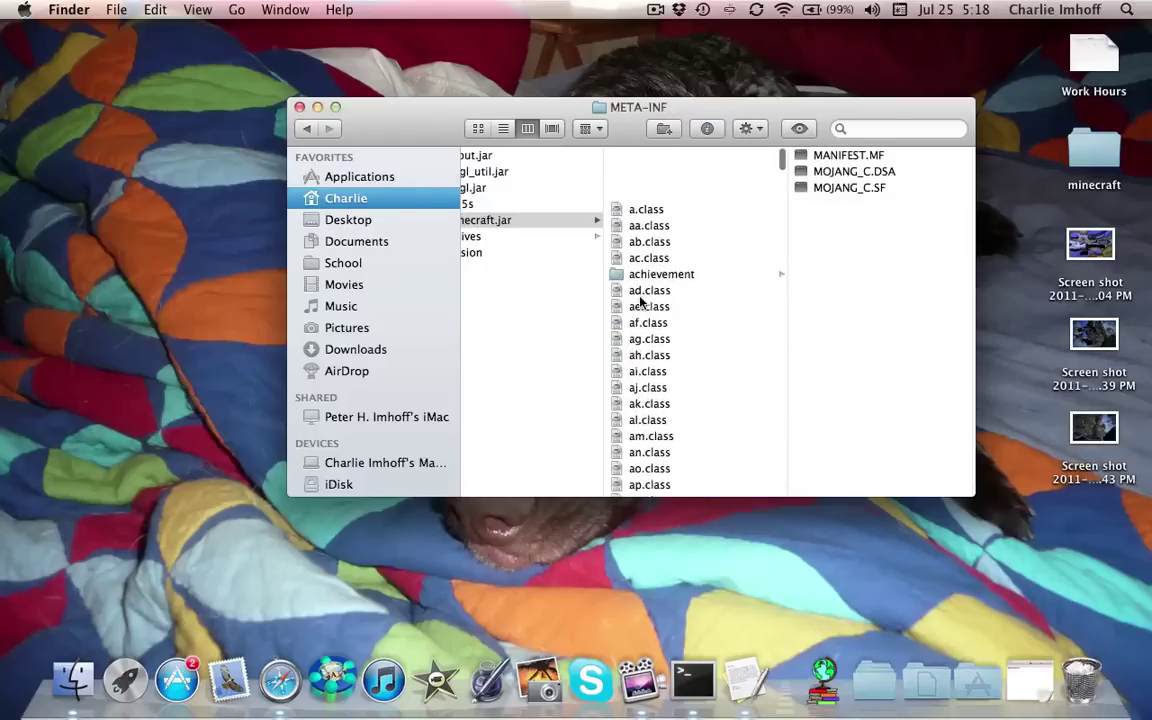
pyautogui.click(507, 282)
pyautogui.click(680, 222)
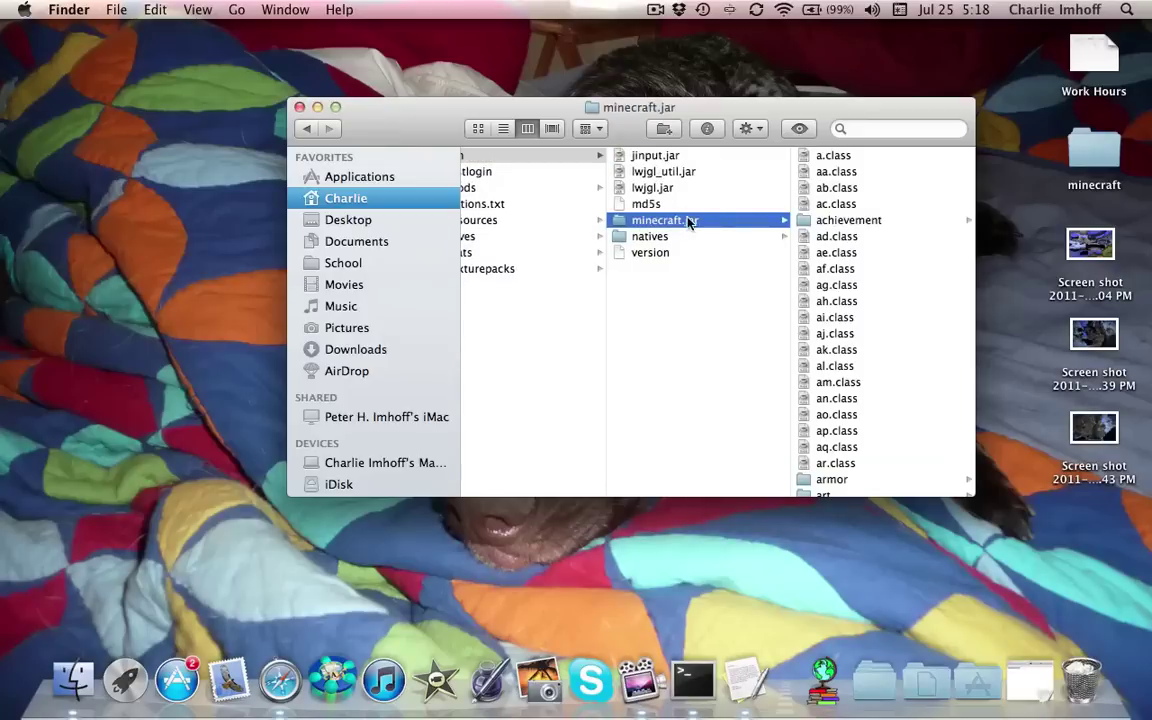
pyautogui.click(696, 352)
pyautogui.click(699, 224)
pyautogui.moveTo(678, 100); pyautogui.dragTo(624, 88)
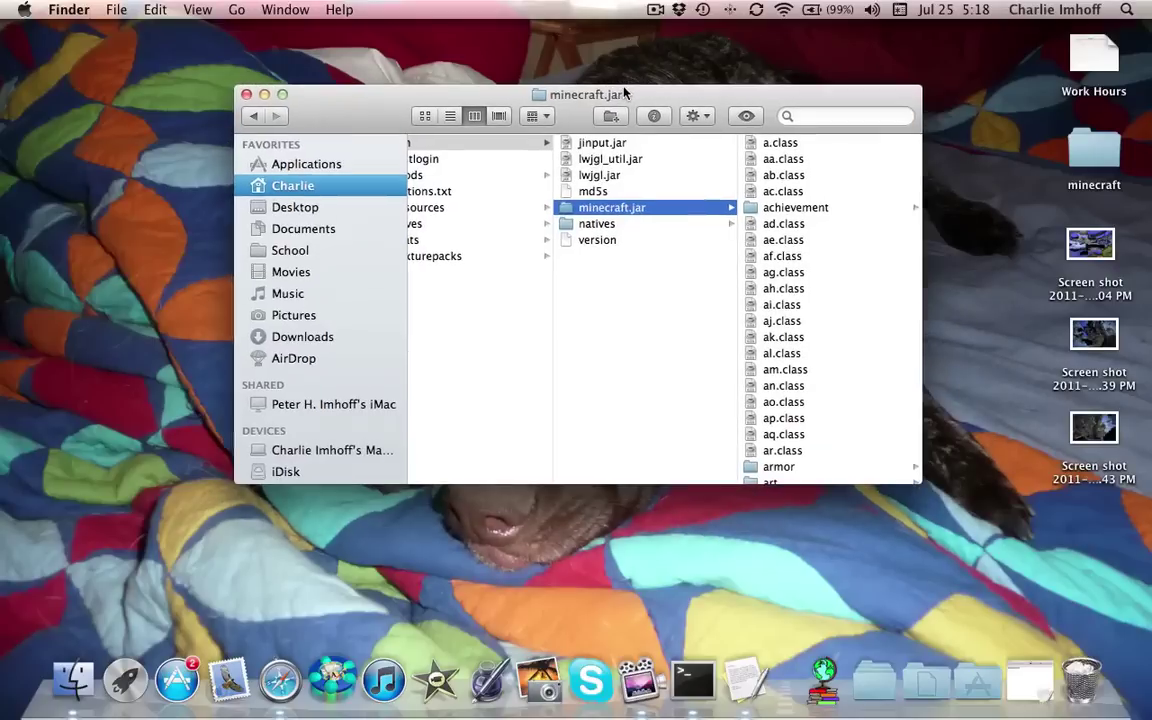
pyautogui.click(612, 298)
pyautogui.click(650, 224)
pyautogui.click(663, 208)
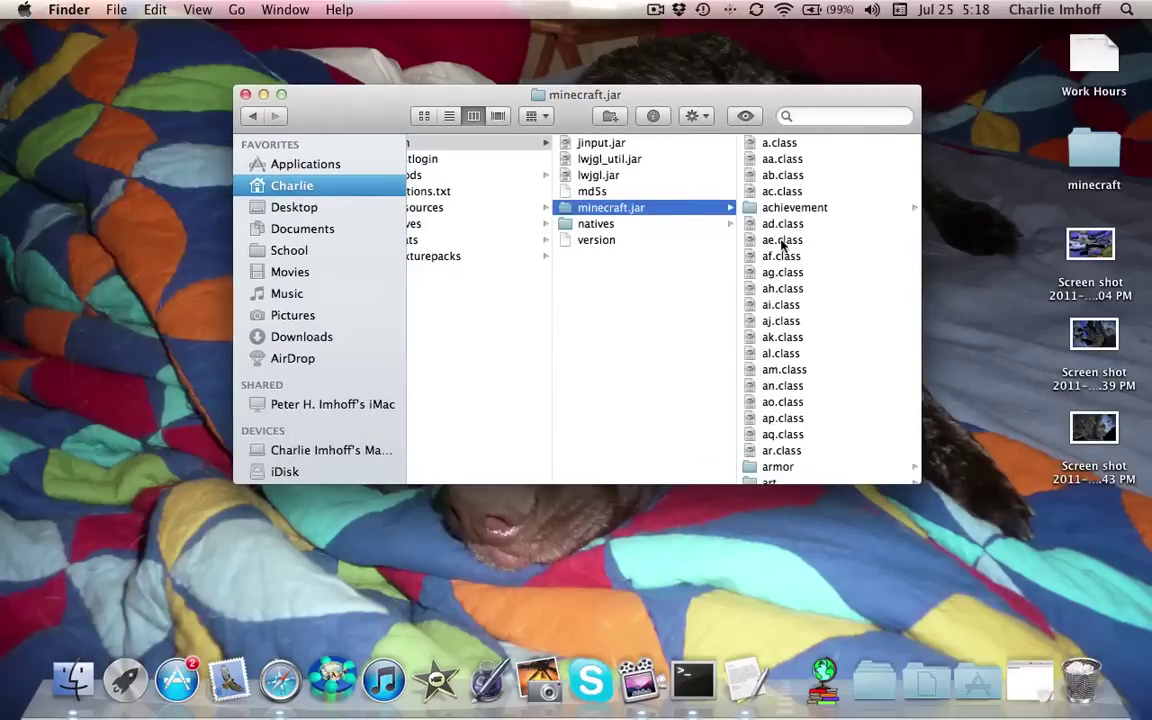
# Select all items in the minecraft.jar folder from a.class to z.class and compress them into a ZIP archive
pyautogui.click(764, 142)
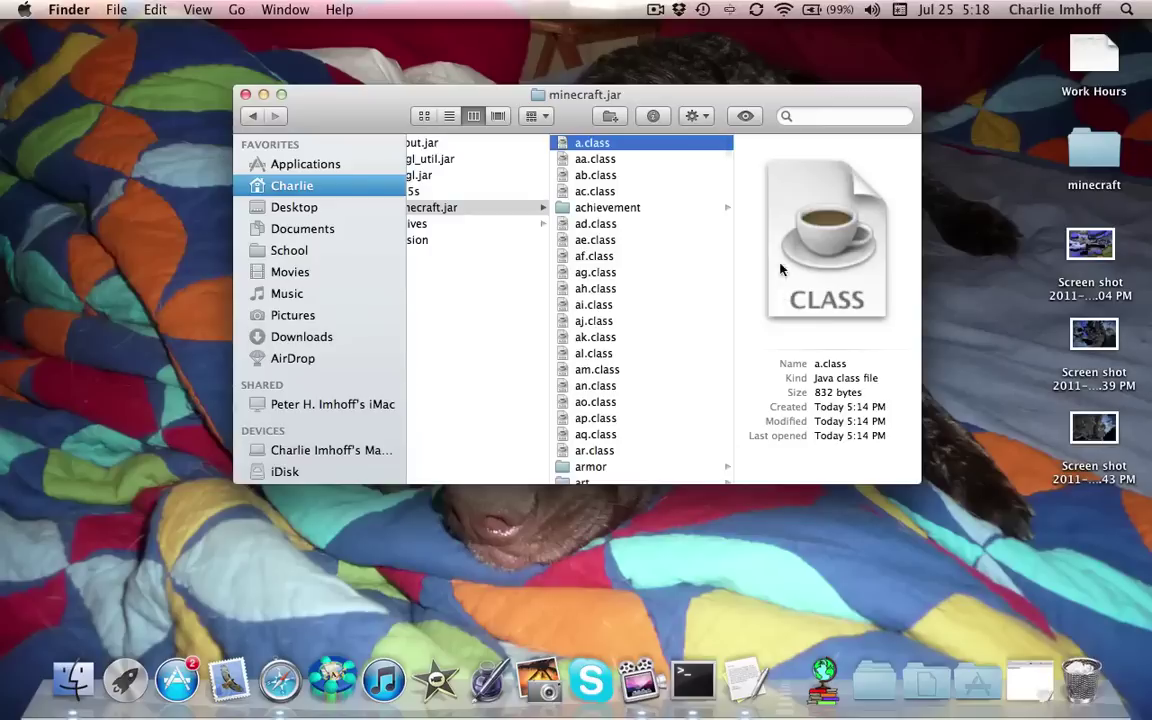
pyautogui.scroll(-10, 648, 314)
pyautogui.scroll(-15, 649, 316)
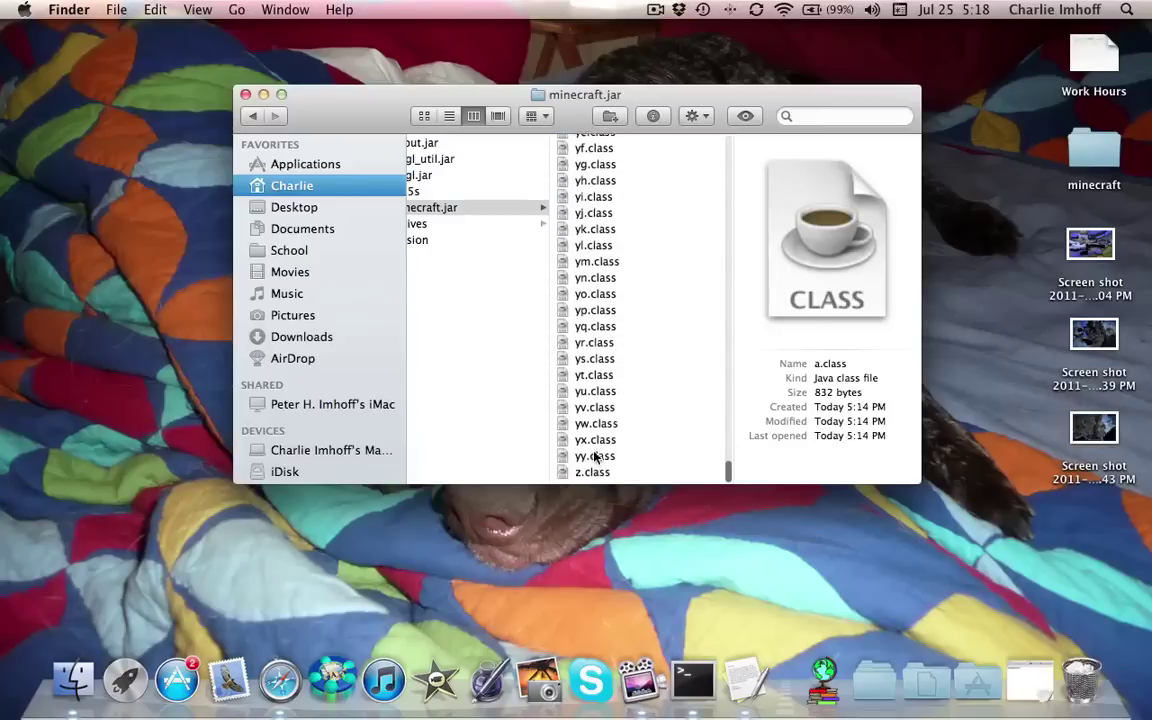
pyautogui.keyDown('shift'); pyautogui.click(594, 477); pyautogui.keyUp('shift')
pyautogui.rightClick(590, 350)
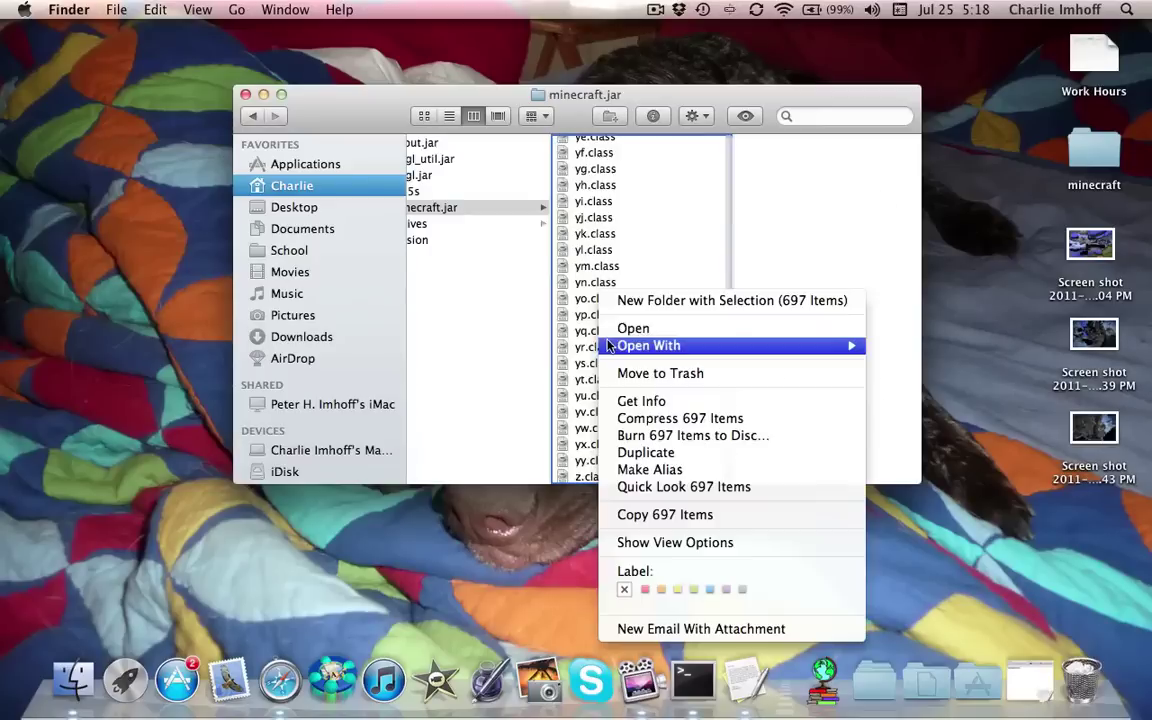
pyautogui.press('Escape')
# Find Archive.zip inside the minecraft.jar folder and move it up into the bin folder
pyautogui.scroll(20, 640, 405)
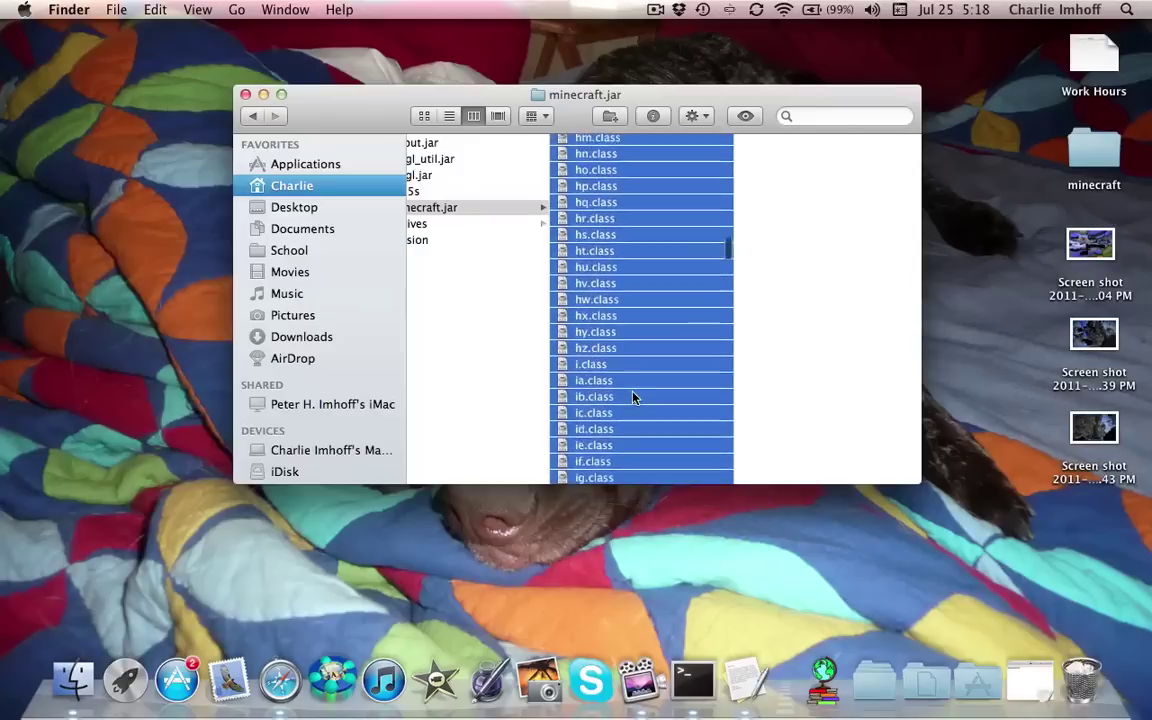
pyautogui.click(499, 378)
pyautogui.hscroll(-3, 572, 416)
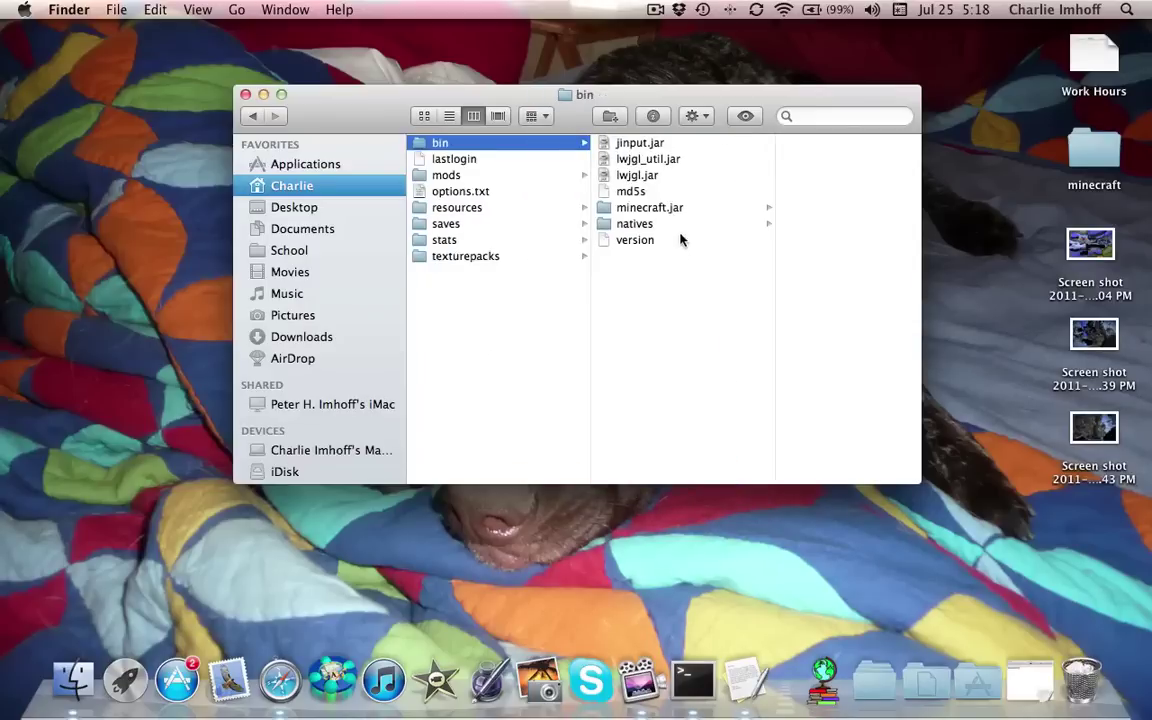
pyautogui.click(680, 214)
pyautogui.scroll(-4, 690, 296)
pyautogui.click(715, 410)
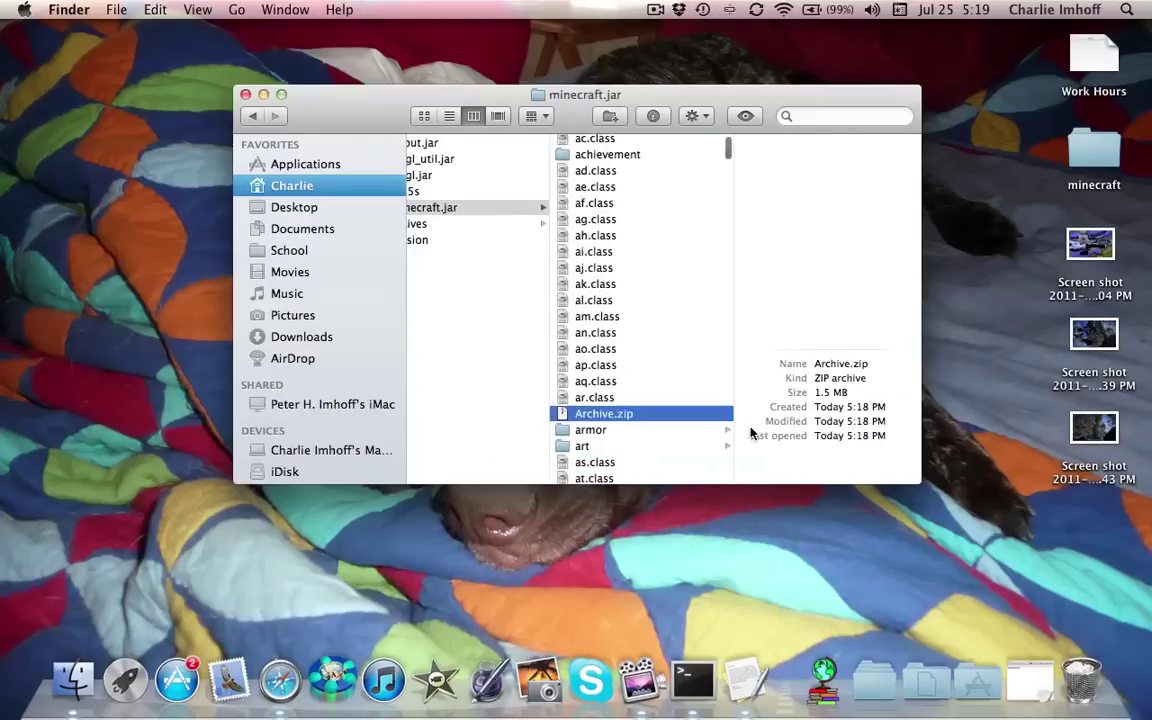
pyautogui.moveTo(636, 414); pyautogui.dragTo(476, 273)
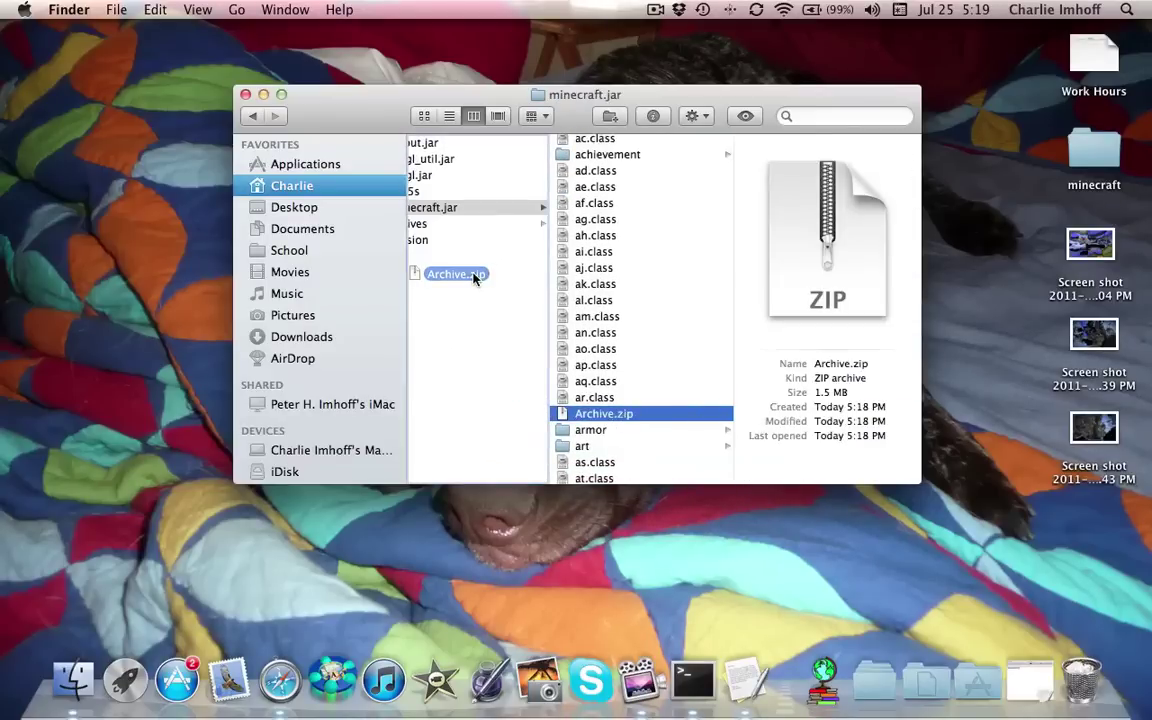
# Move the minecraft.jar folder out of bin onto the desktop
pyautogui.click(522, 347)
pyautogui.click(650, 224)
pyautogui.moveTo(640, 224); pyautogui.dragTo(160, 365)
# Rename Archive.zip in the bin folder as minecraft.jar
pyautogui.click(615, 144)
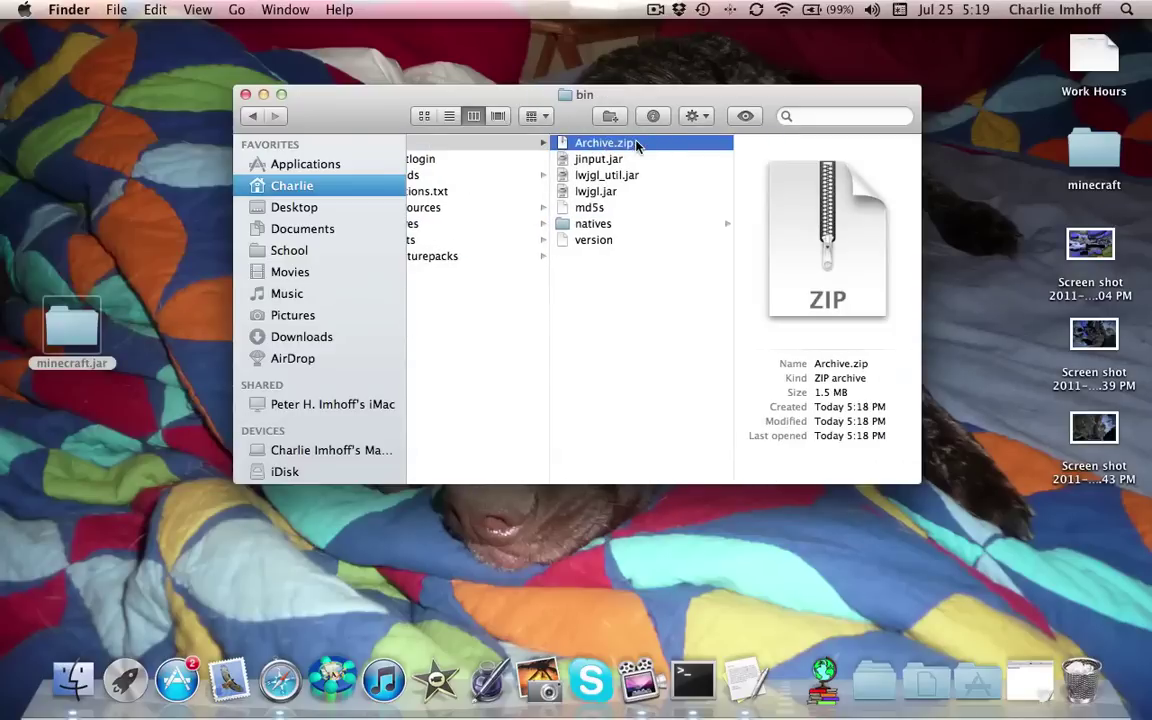
pyautogui.press('Return')
pyautogui.press('Right')
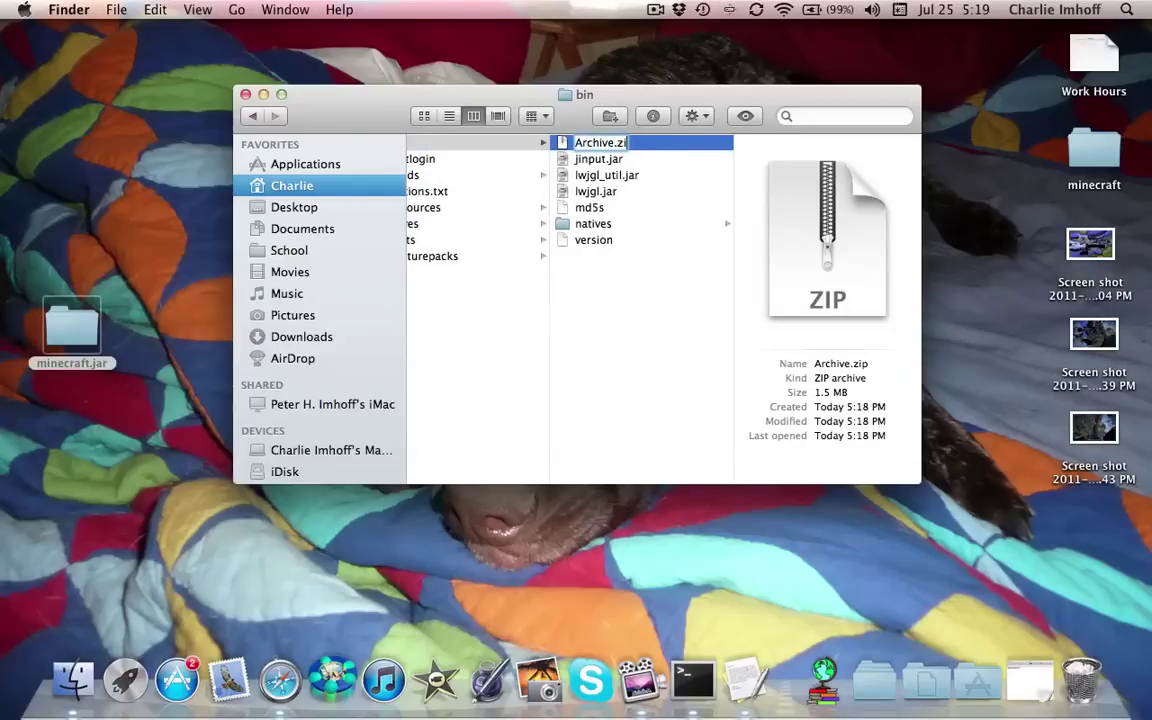
pyautogui.press('BackSpace')
pyautogui.press('BackSpace')
pyautogui.press('BackSpace')
pyautogui.press('BackSpace')
pyautogui.press('BackSpace')
pyautogui.press('BackSpace')
pyautogui.press('BackSpace')
pyautogui.press('BackSpace')
pyautogui.write('mine')
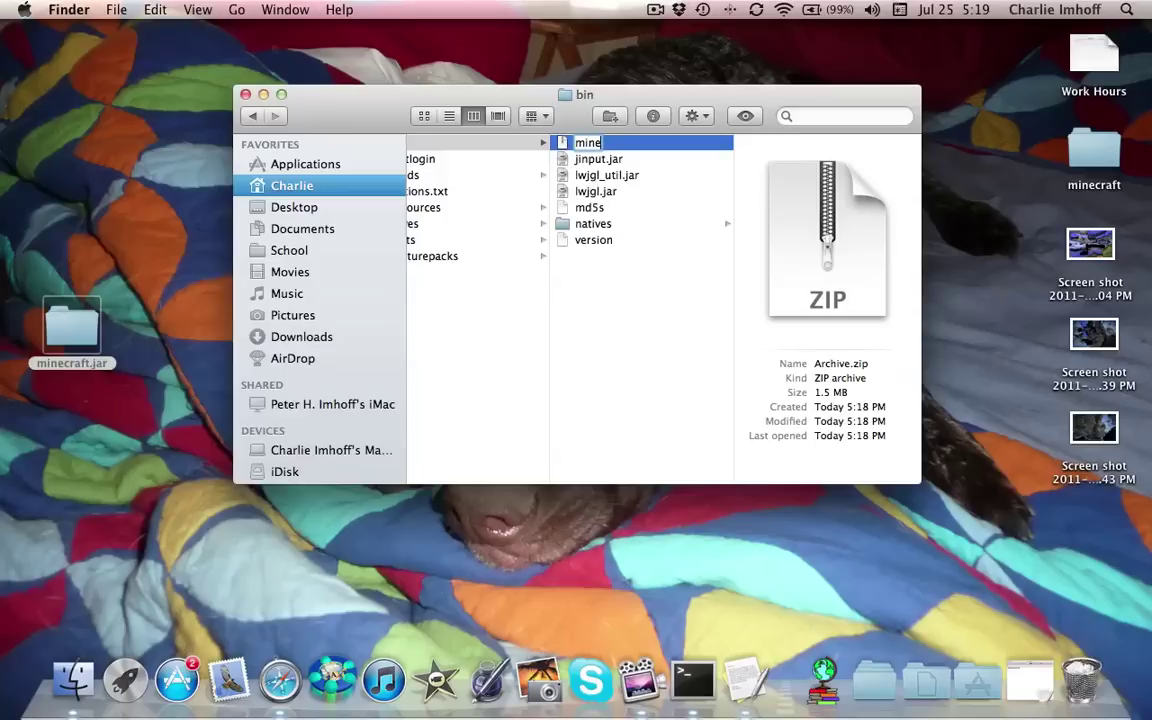
pyautogui.write('craft.jar')
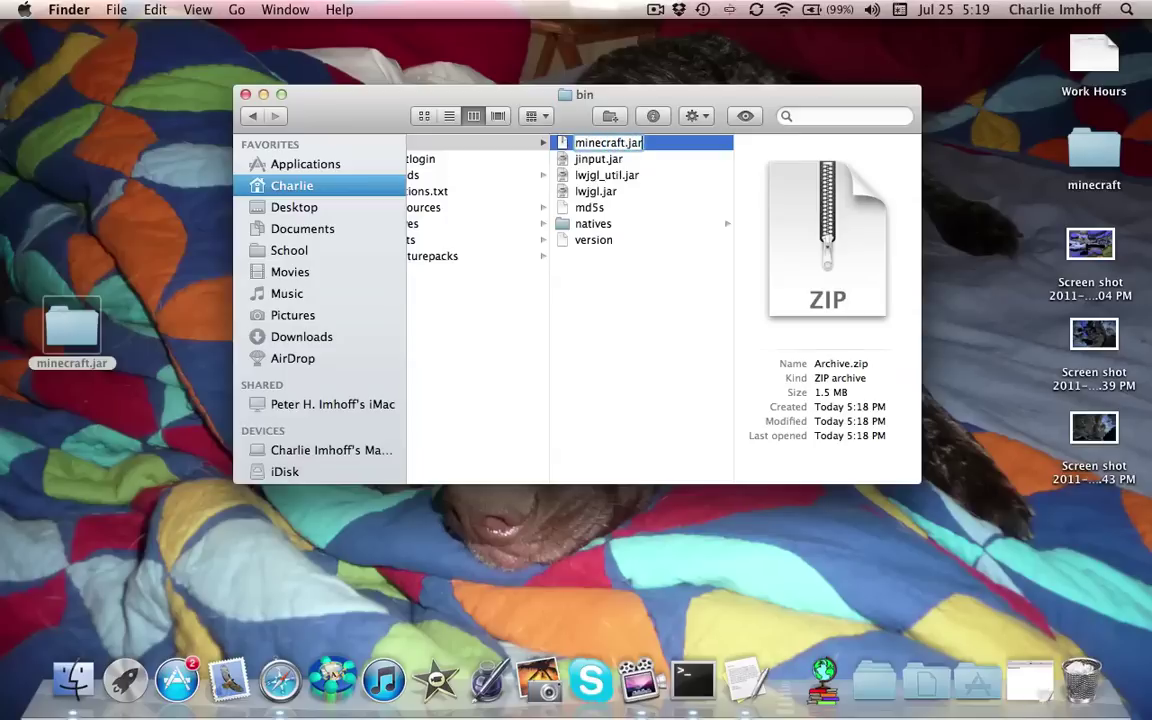
pyautogui.press('Return')
# Examine the preview and file kind of the renamed minecraft.jar in the bin folder
pyautogui.click(701, 260)
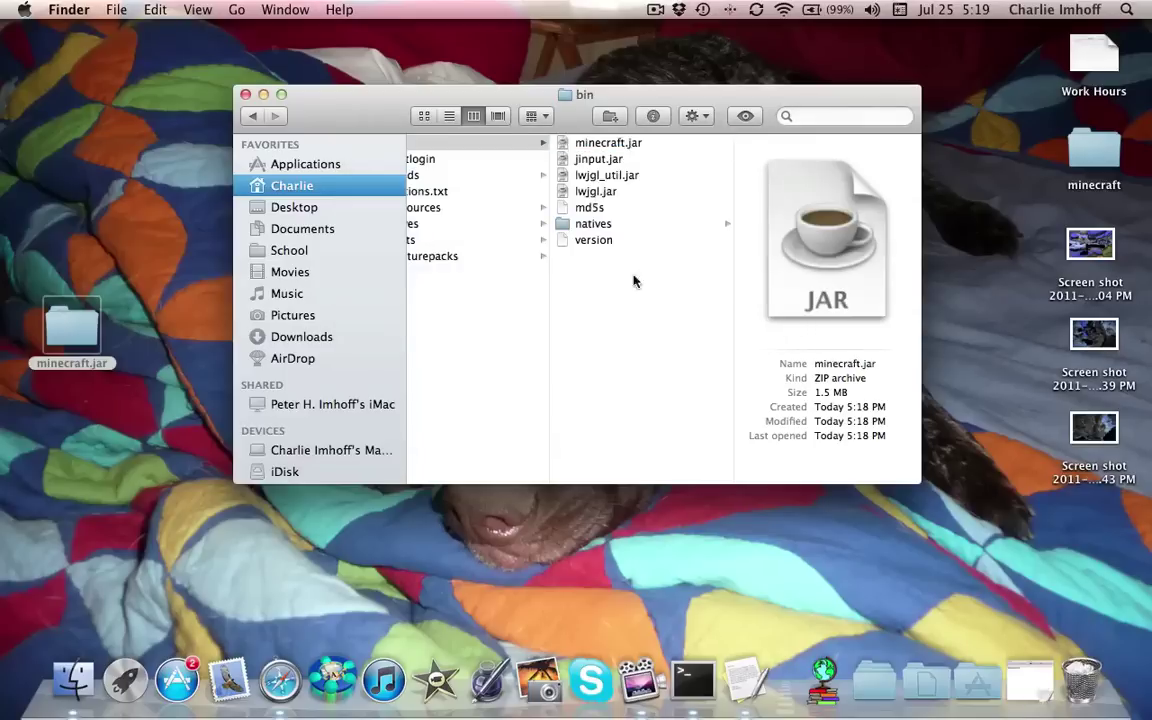
pyautogui.click(658, 321)
pyautogui.click(640, 210)
pyautogui.click(630, 278)
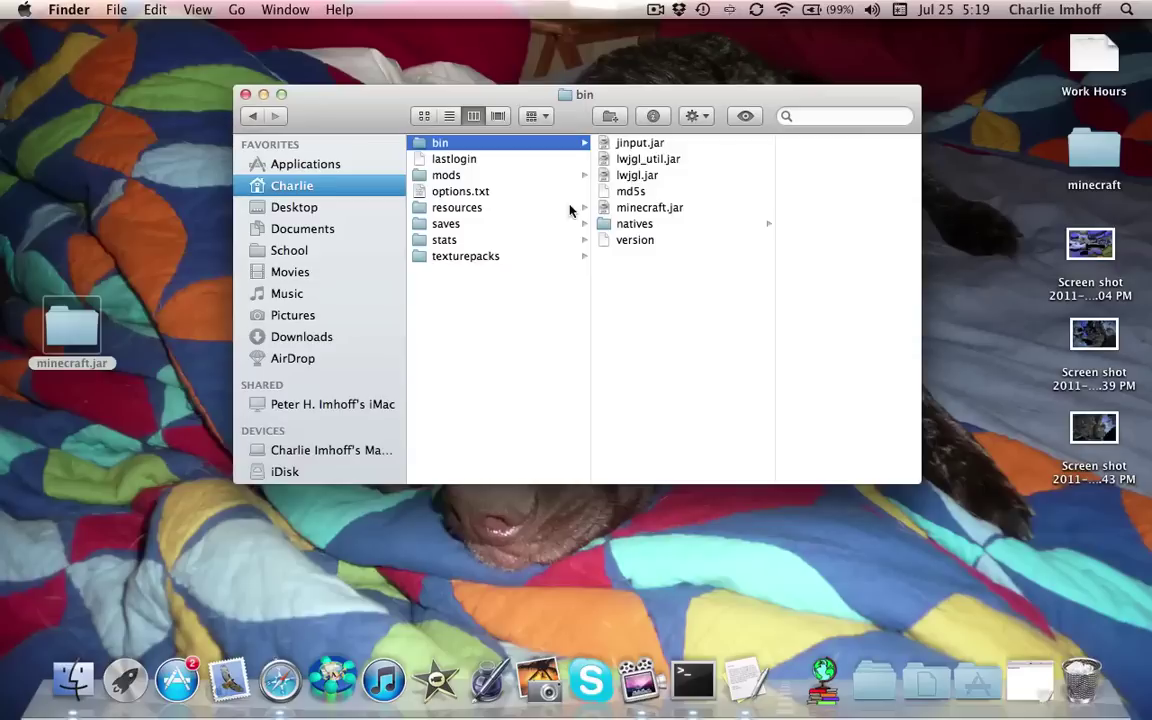
pyautogui.click(608, 209)
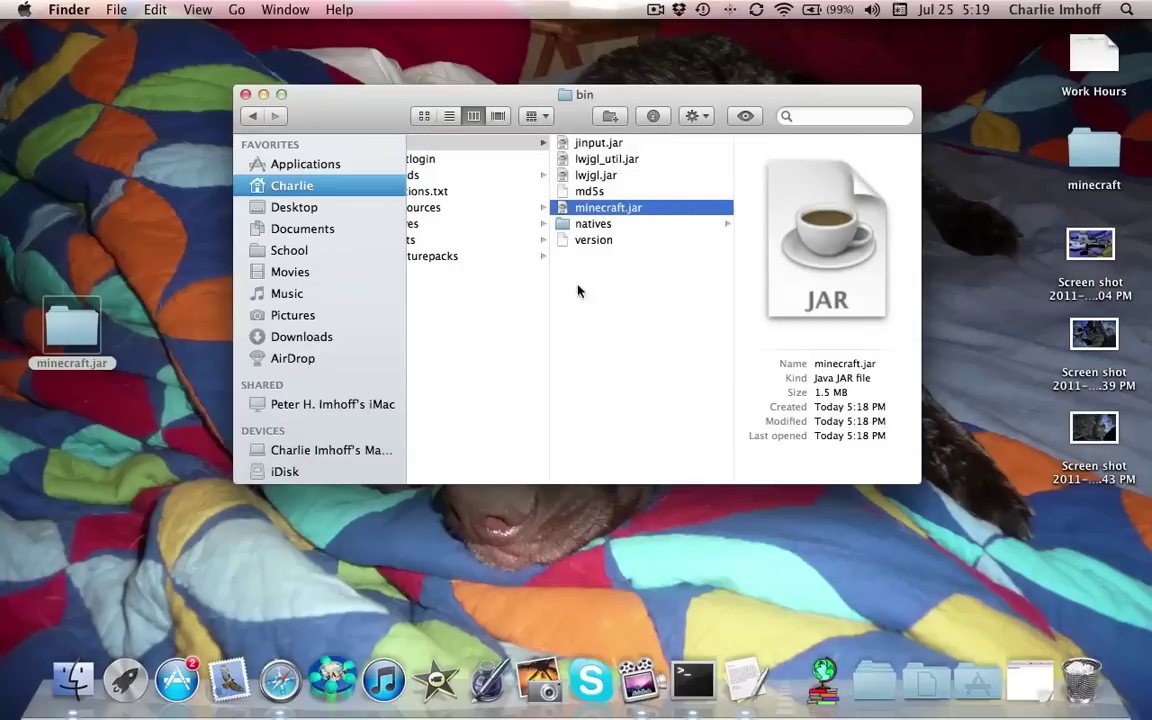
pyautogui.click(684, 314)
pyautogui.click(676, 212)
pyautogui.click(581, 327)
pyautogui.click(658, 211)
pyautogui.hscroll(-3, 613, 263)
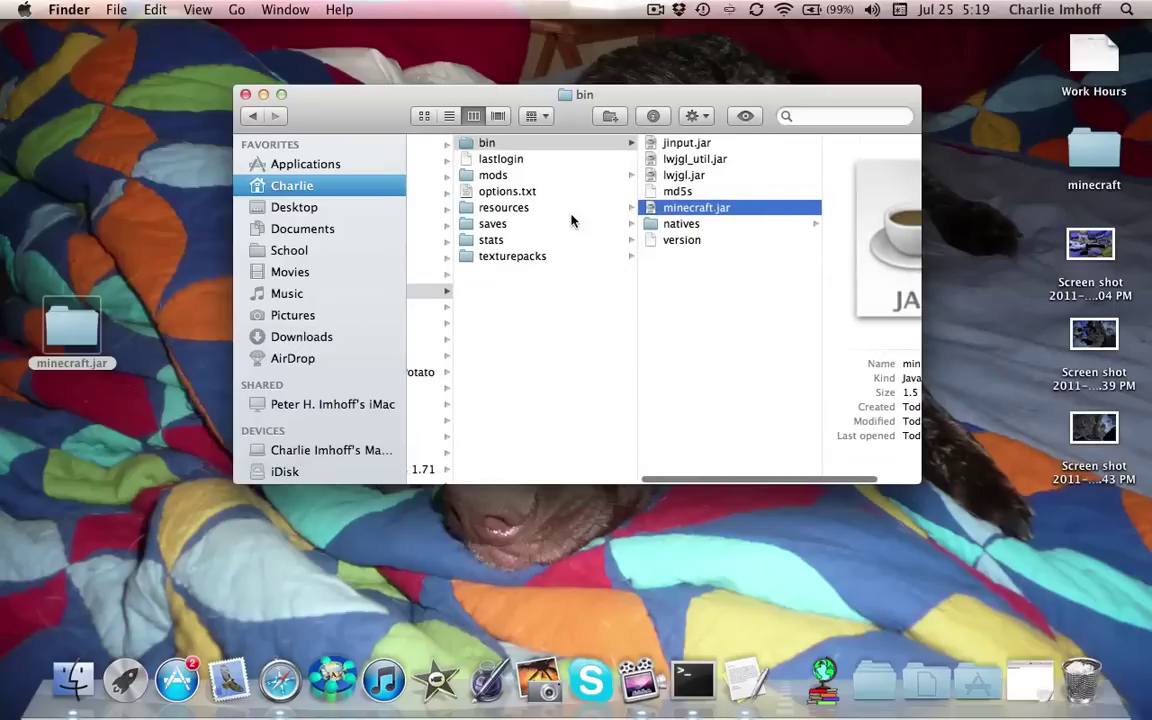
pyautogui.click(581, 210)
pyautogui.click(548, 145)
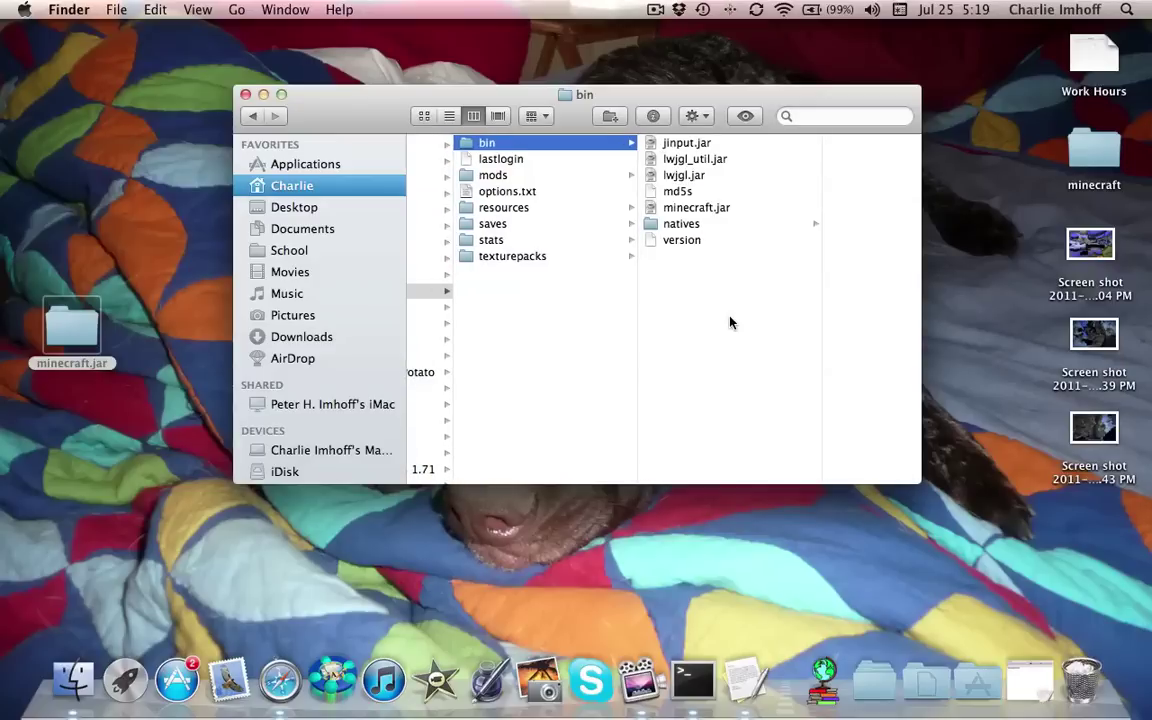
# Remove the compressed minecraft.jar file from bin and move the minecraft.jar folder from the desktop back into bin
pyautogui.click(702, 208)
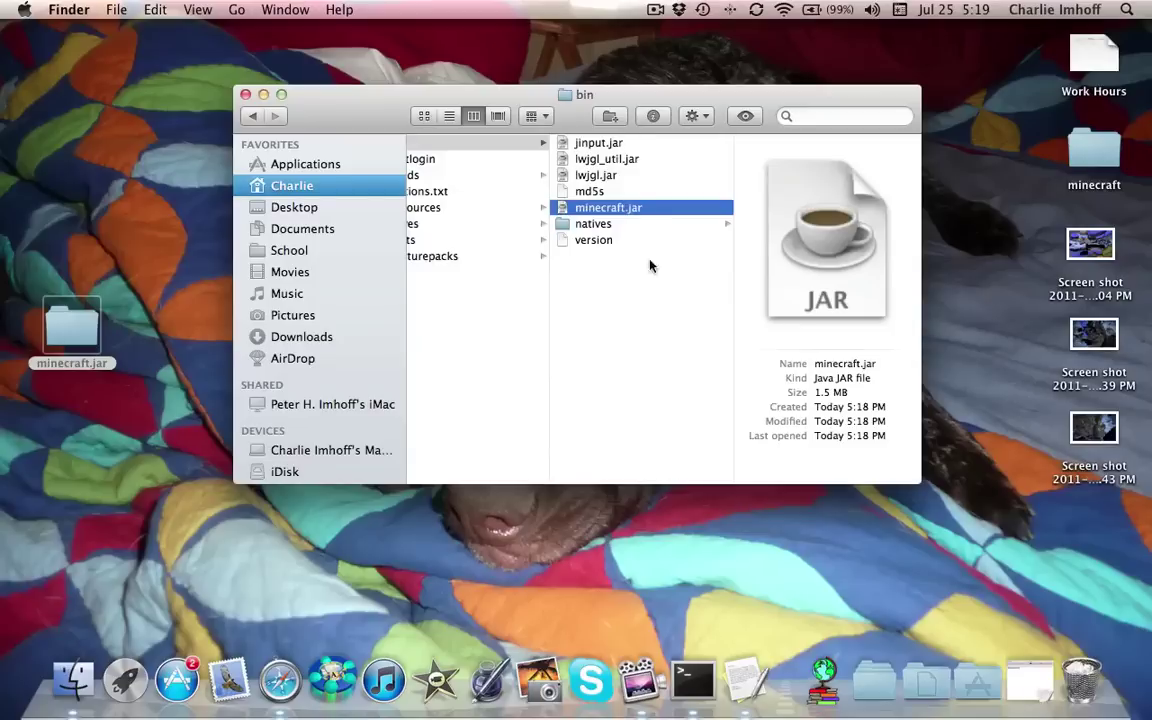
pyautogui.moveTo(612, 210); pyautogui.dragTo(1030, 680)
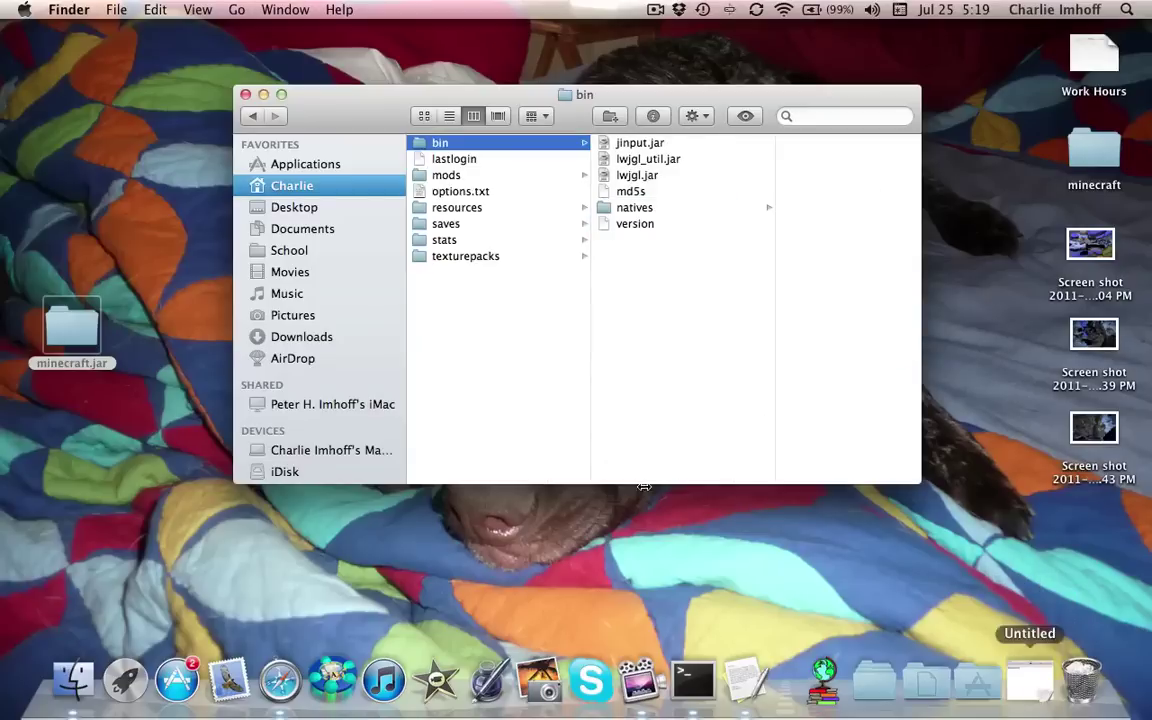
pyautogui.moveTo(83, 297); pyautogui.dragTo(679, 388)
# Reposition the Finder window showing the bin folder and close it
pyautogui.click(672, 323)
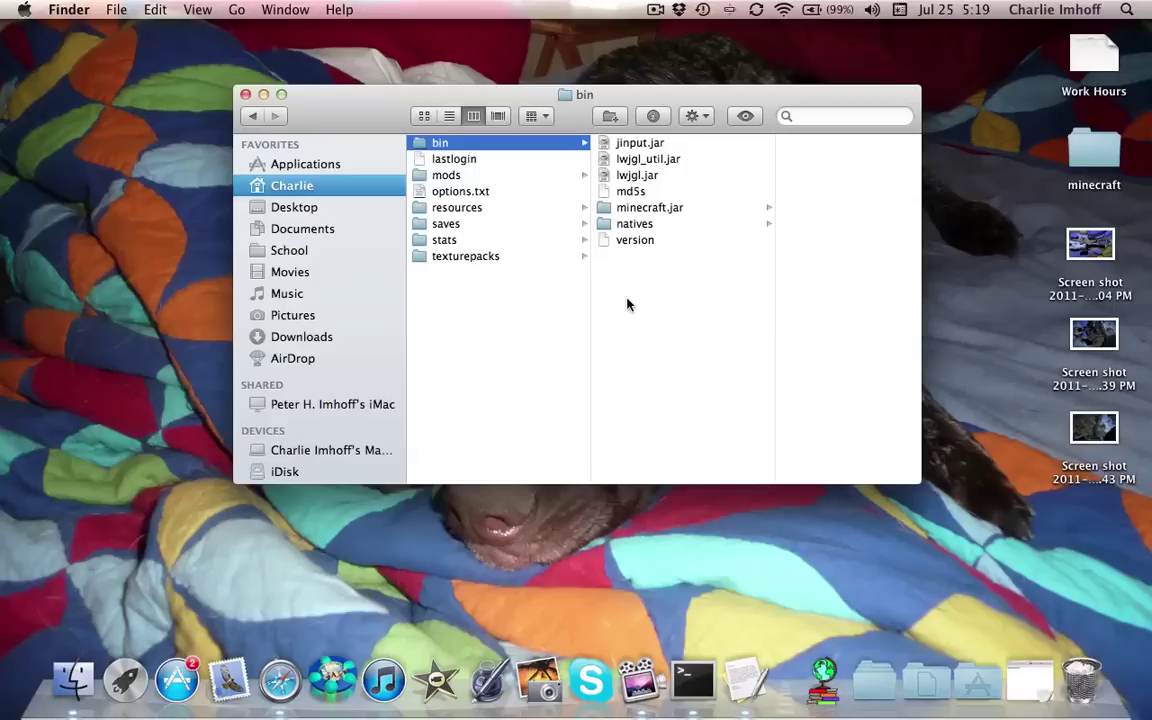
pyautogui.moveTo(617, 94); pyautogui.dragTo(680, 79)
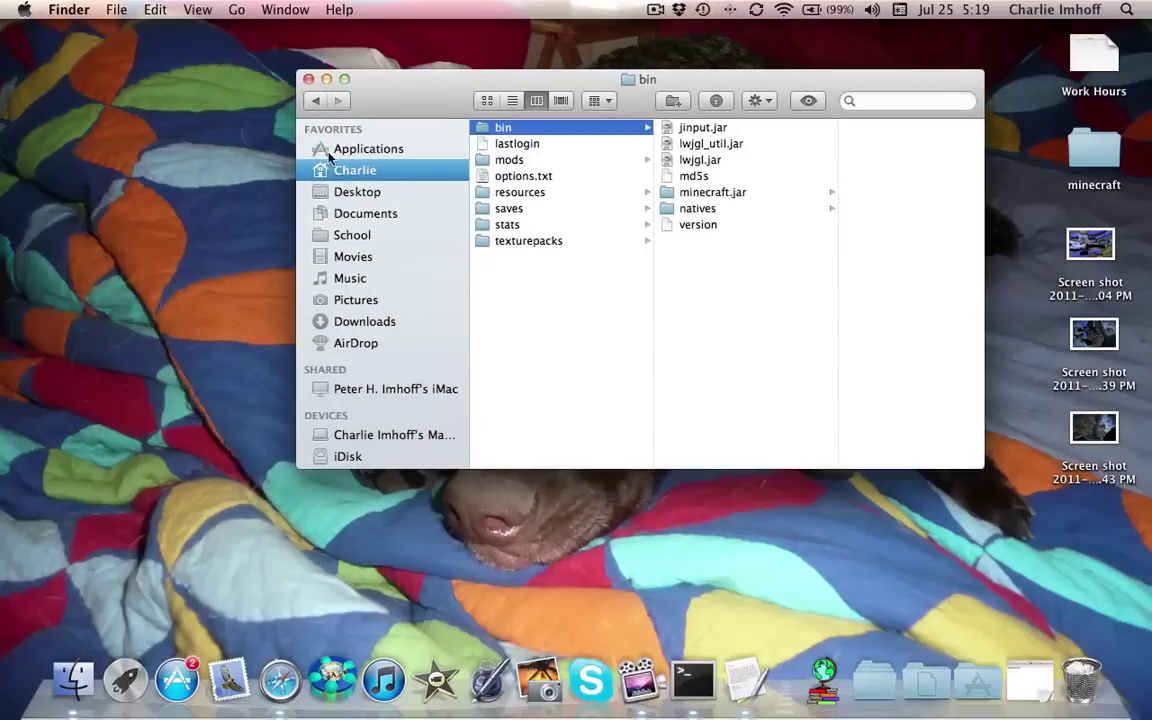
pyautogui.click(308, 78)
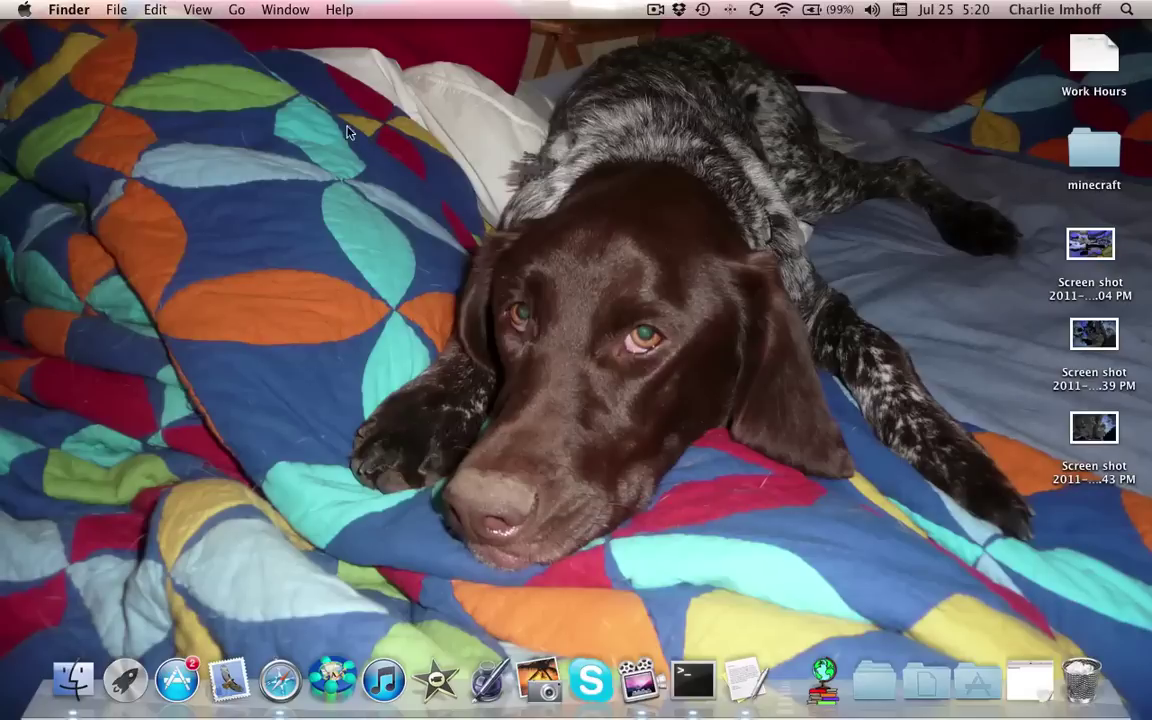